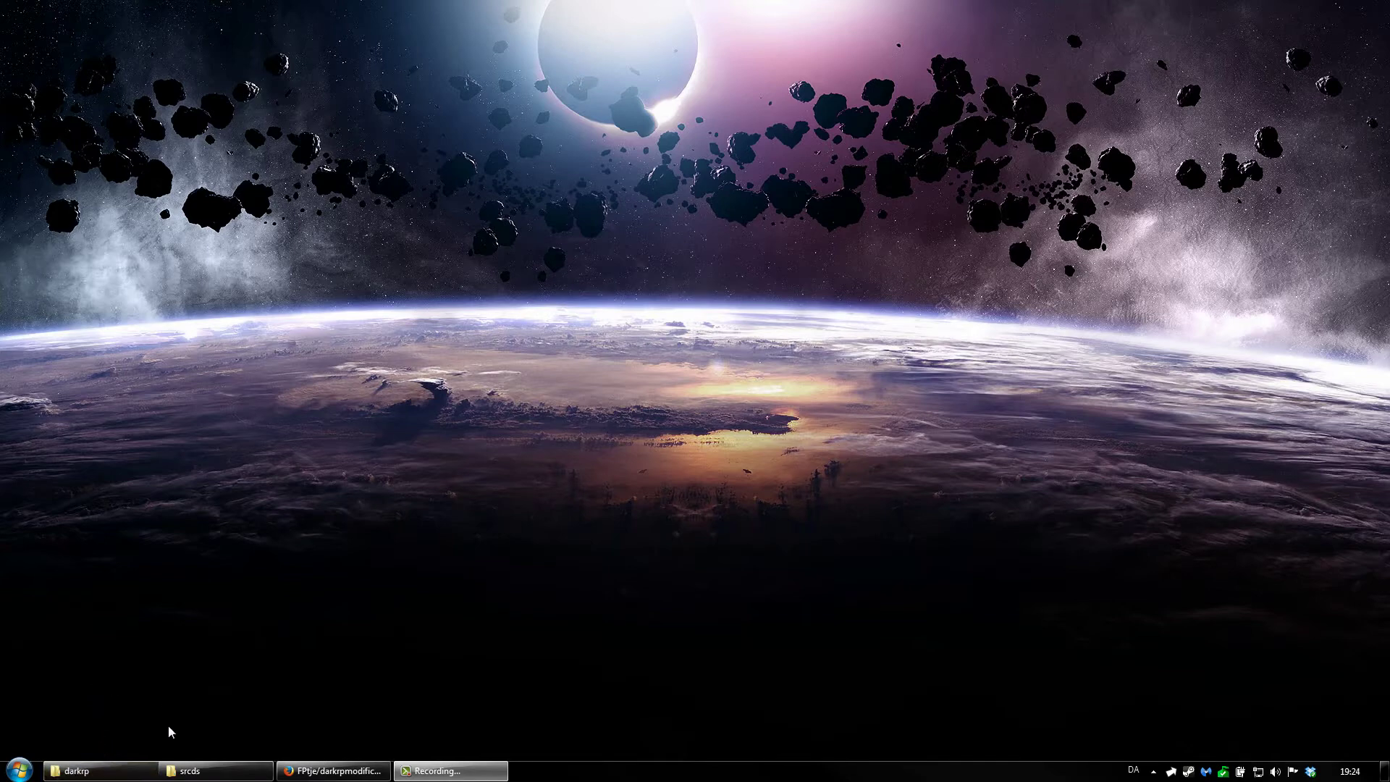
Bring up the darkrp download folder and select the darkrpmodification-master archive
mouse_move(190, 770)
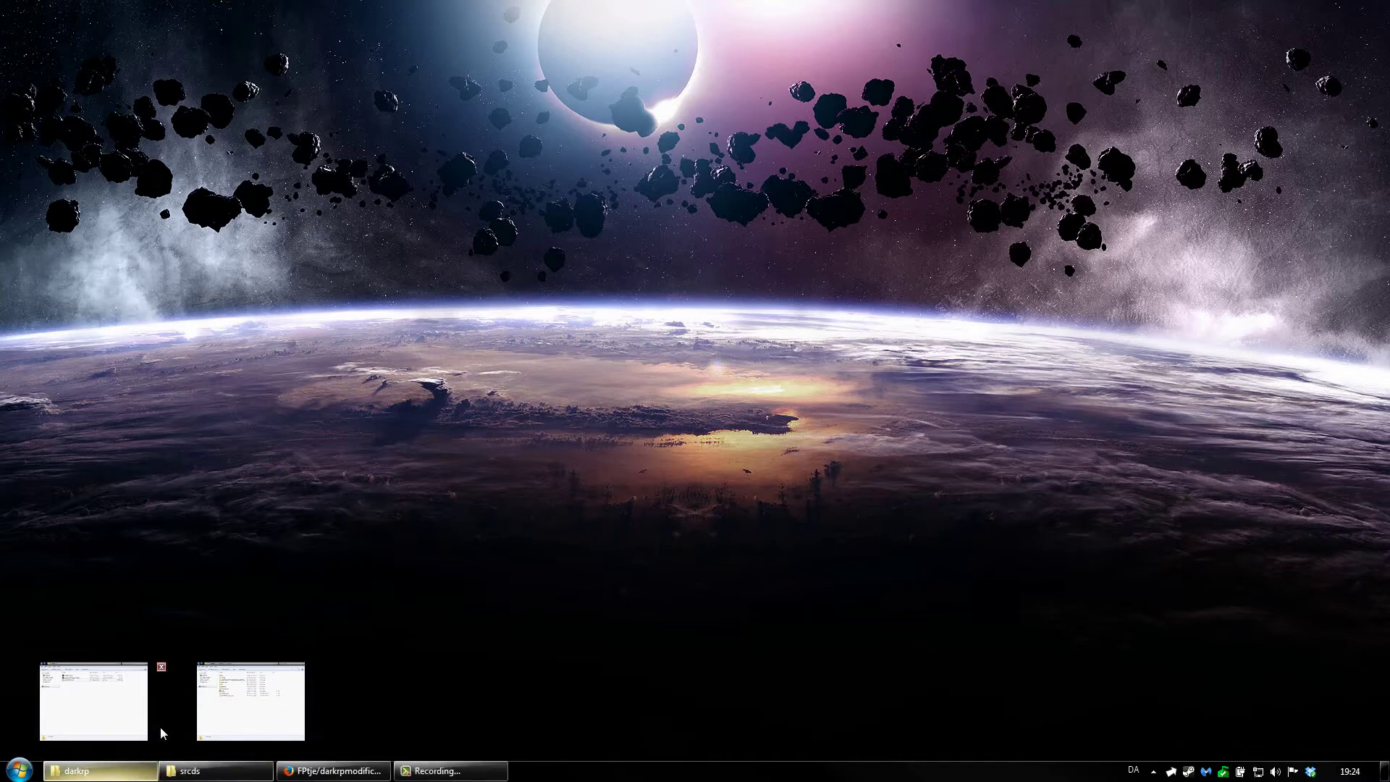
click(93, 701)
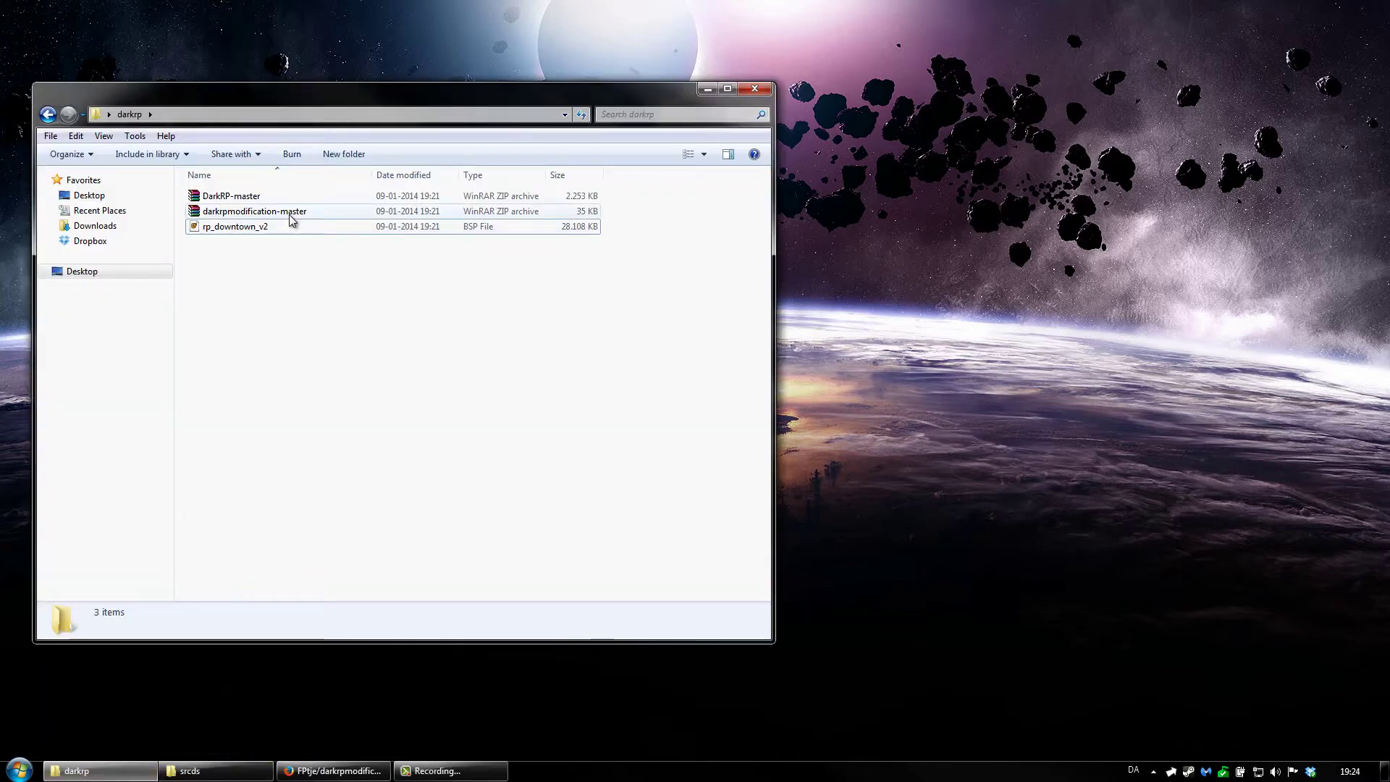
click(253, 211)
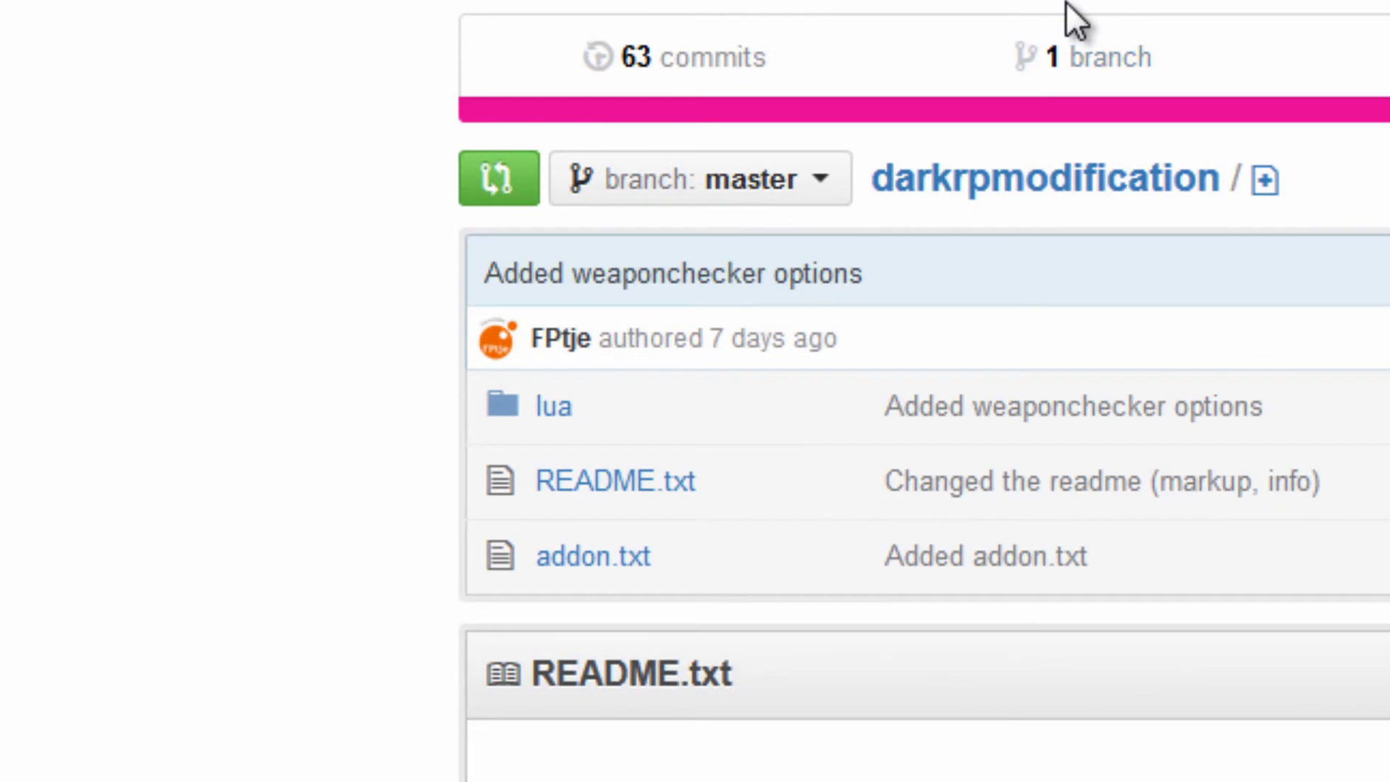
Download FPtje's DarkRP repository as a ZIP, then return to the darkrpmodification repository
click(335, 87)
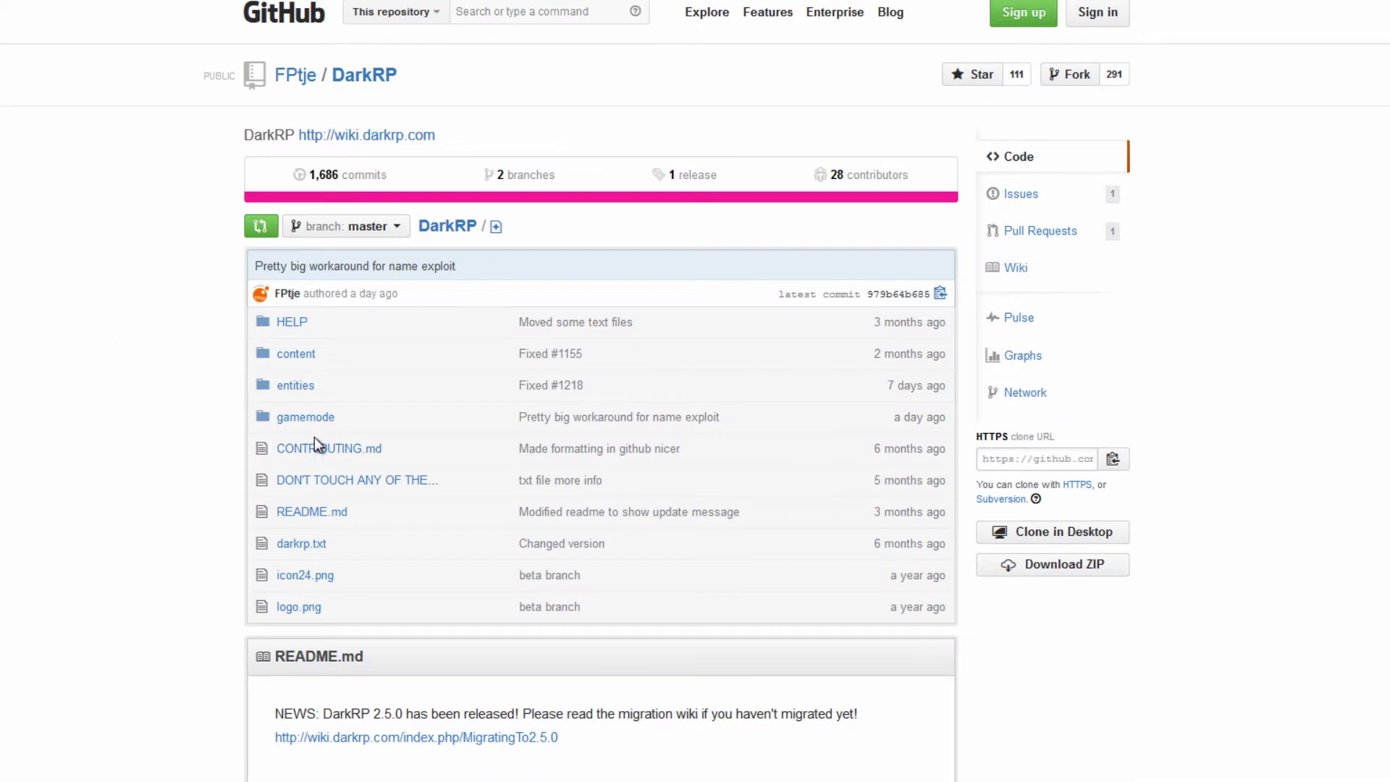
click(1035, 572)
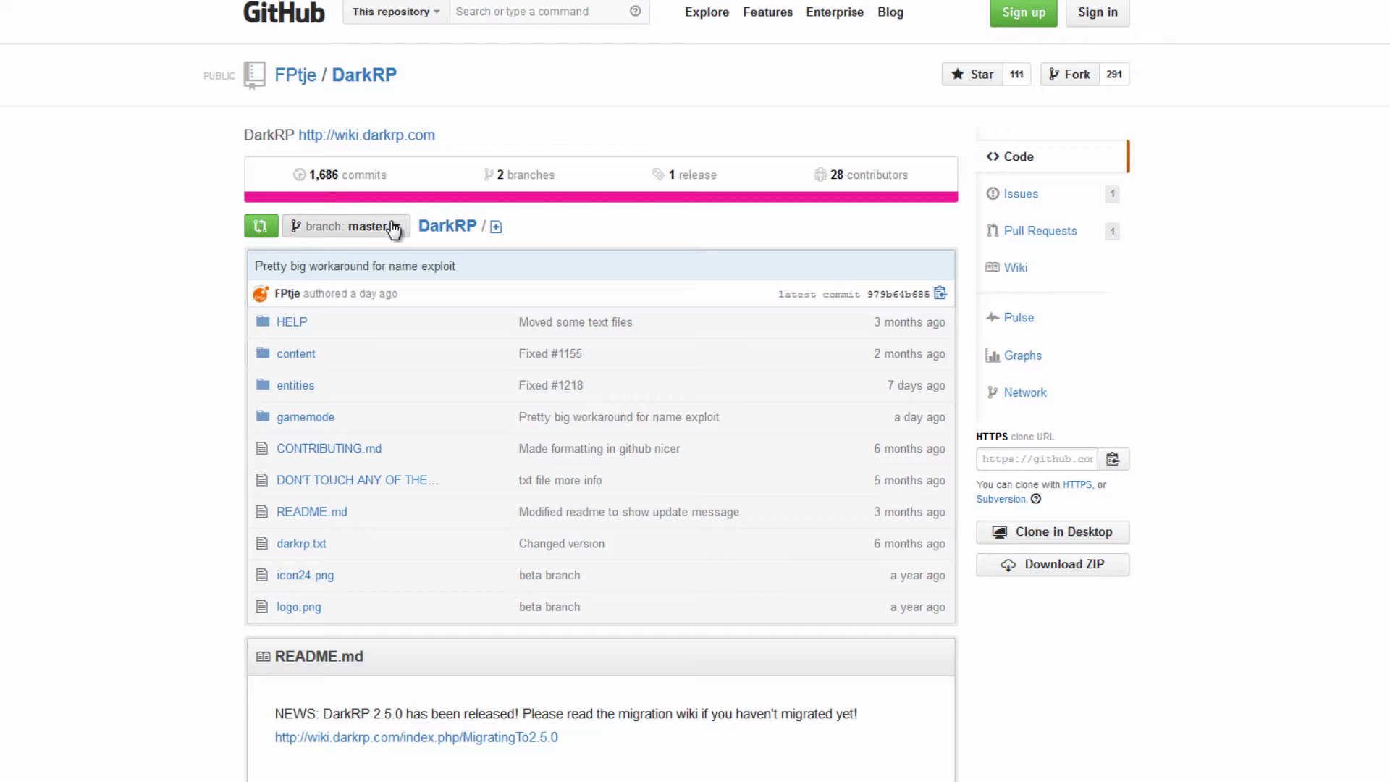
click(304, 94)
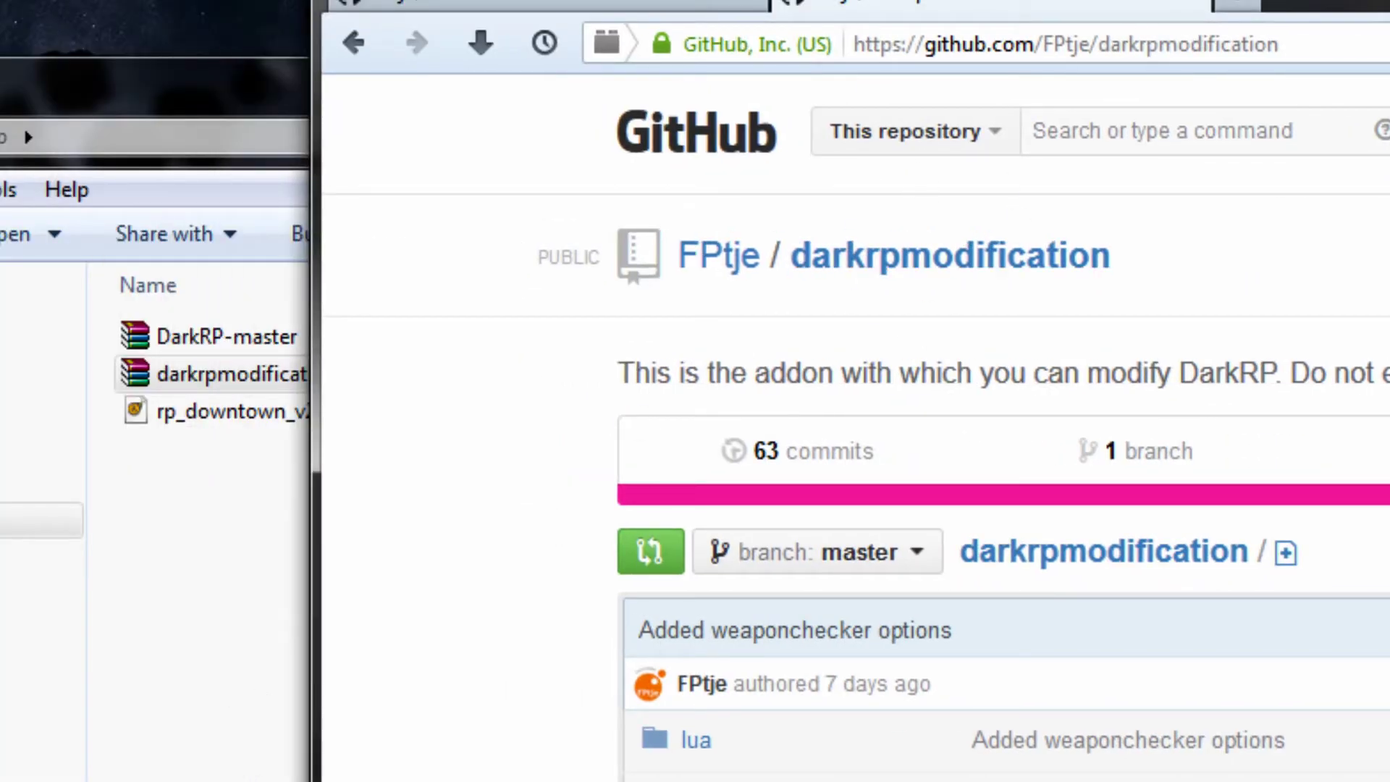
Extract the darkrpmodification-master and DarkRP-master archives into the darkrp folder
key(alt+Tab)
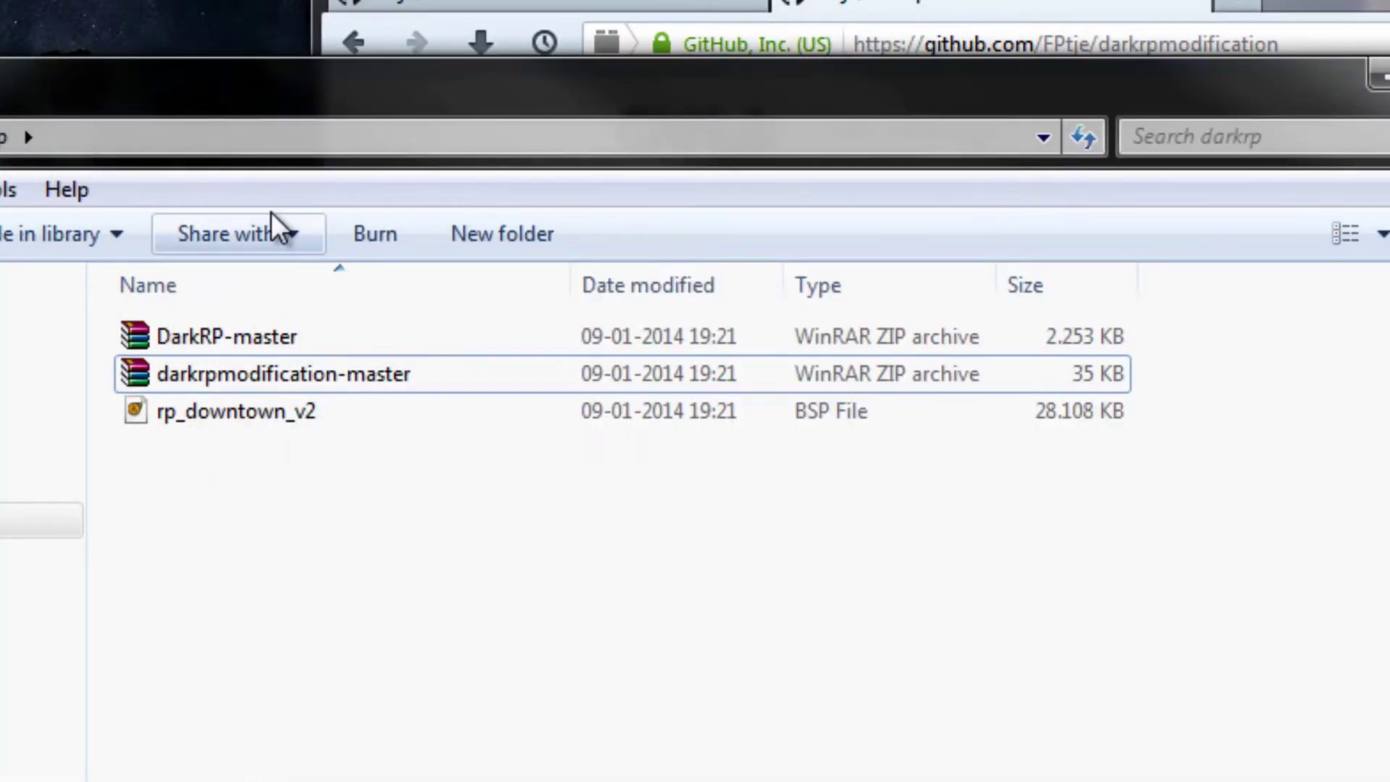
double_click(262, 370)
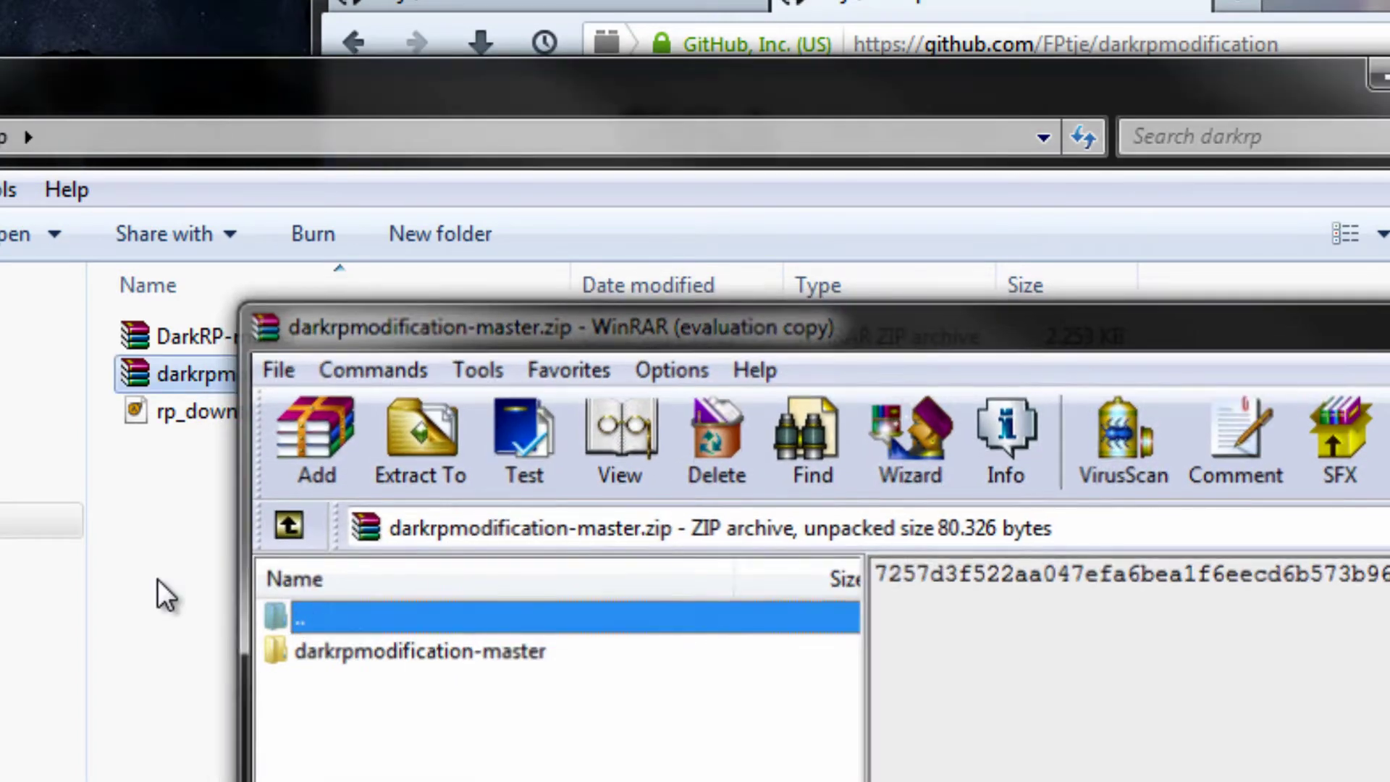
click(158, 583)
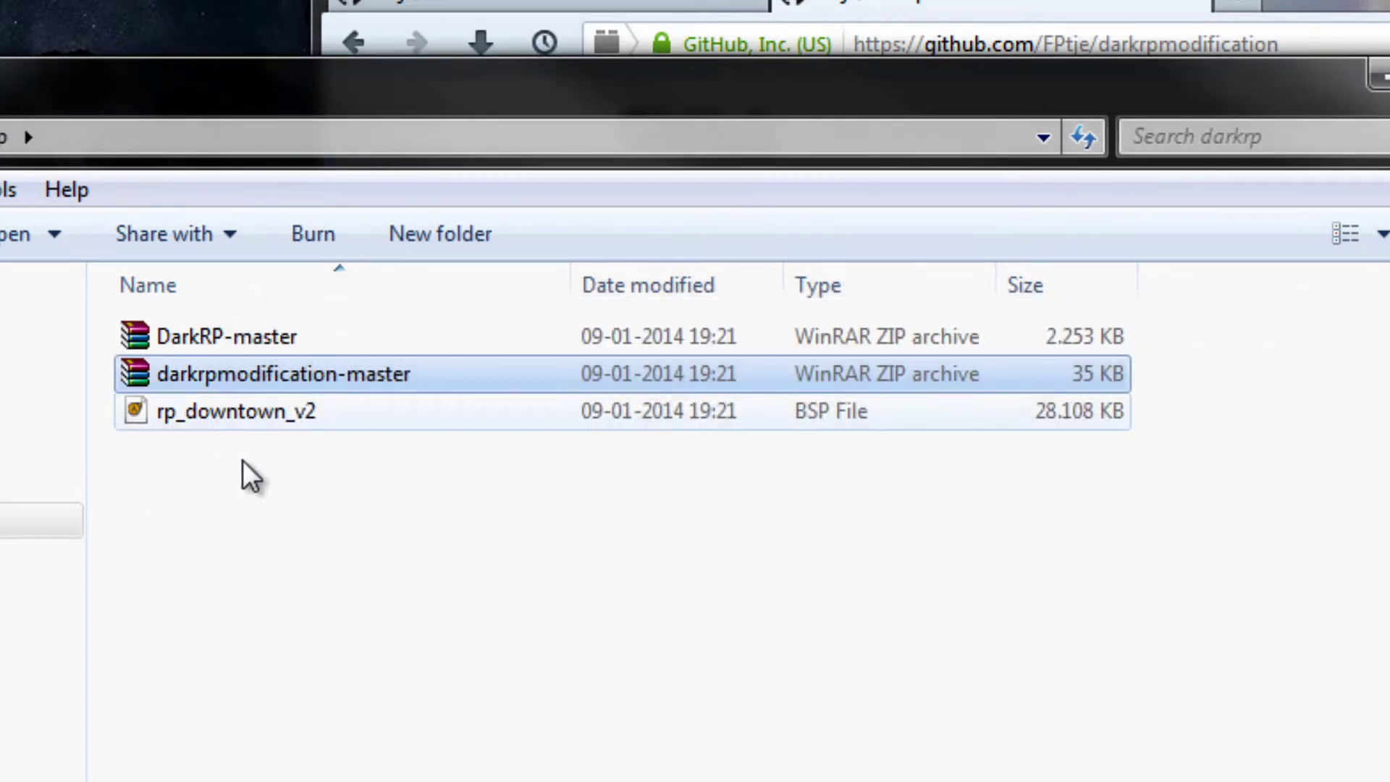
right_click(288, 379)
click(440, 521)
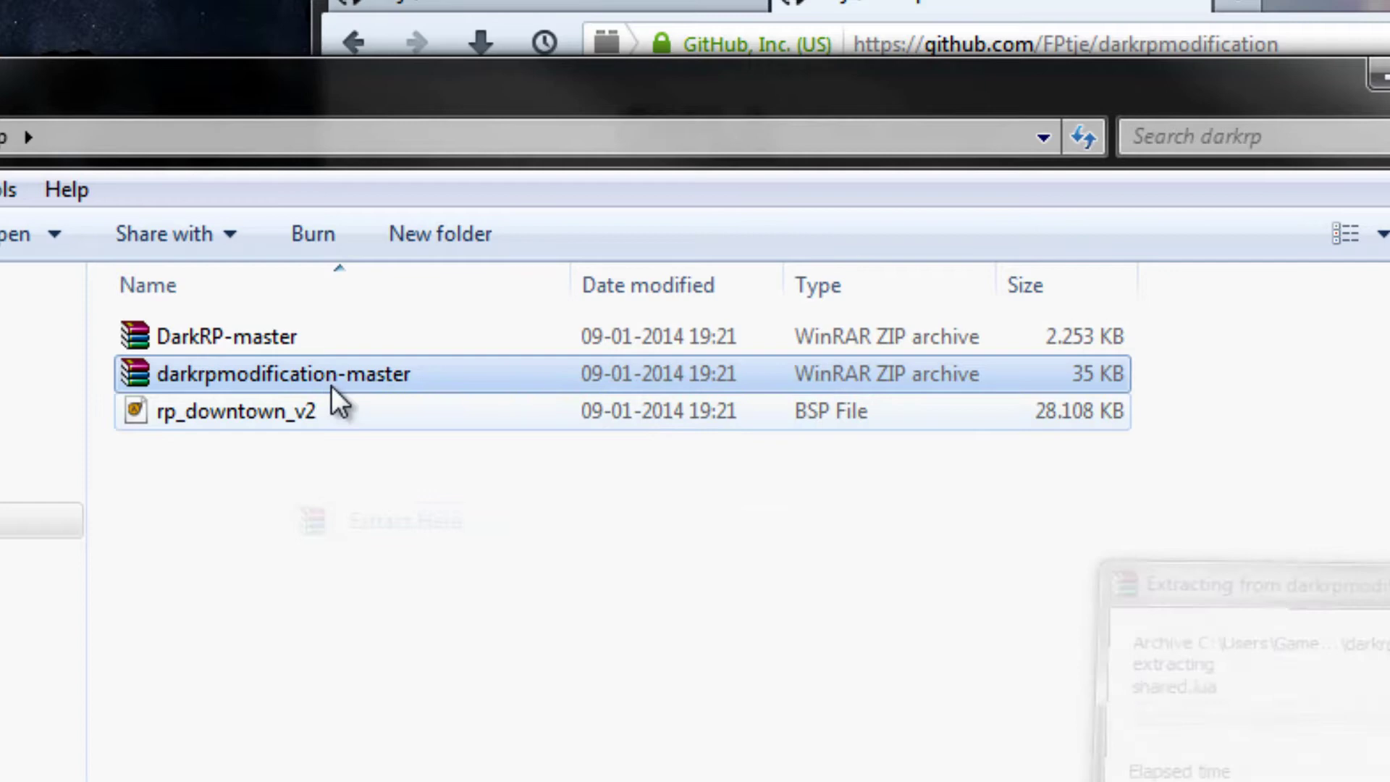
right_click(281, 373)
click(474, 511)
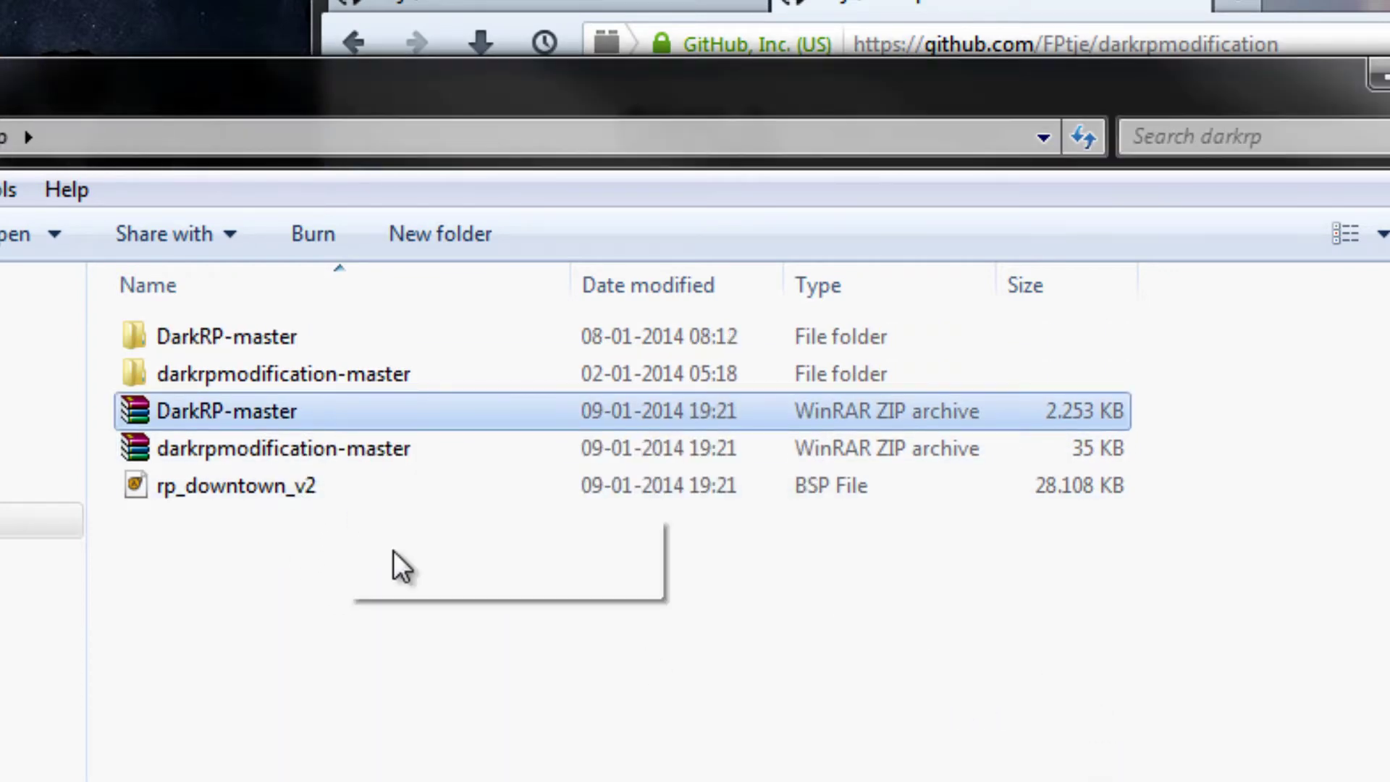
Rename the extracted folders to darkrpmodification and DarkRP by removing the '-master' suffix
click(405, 374)
click(424, 376)
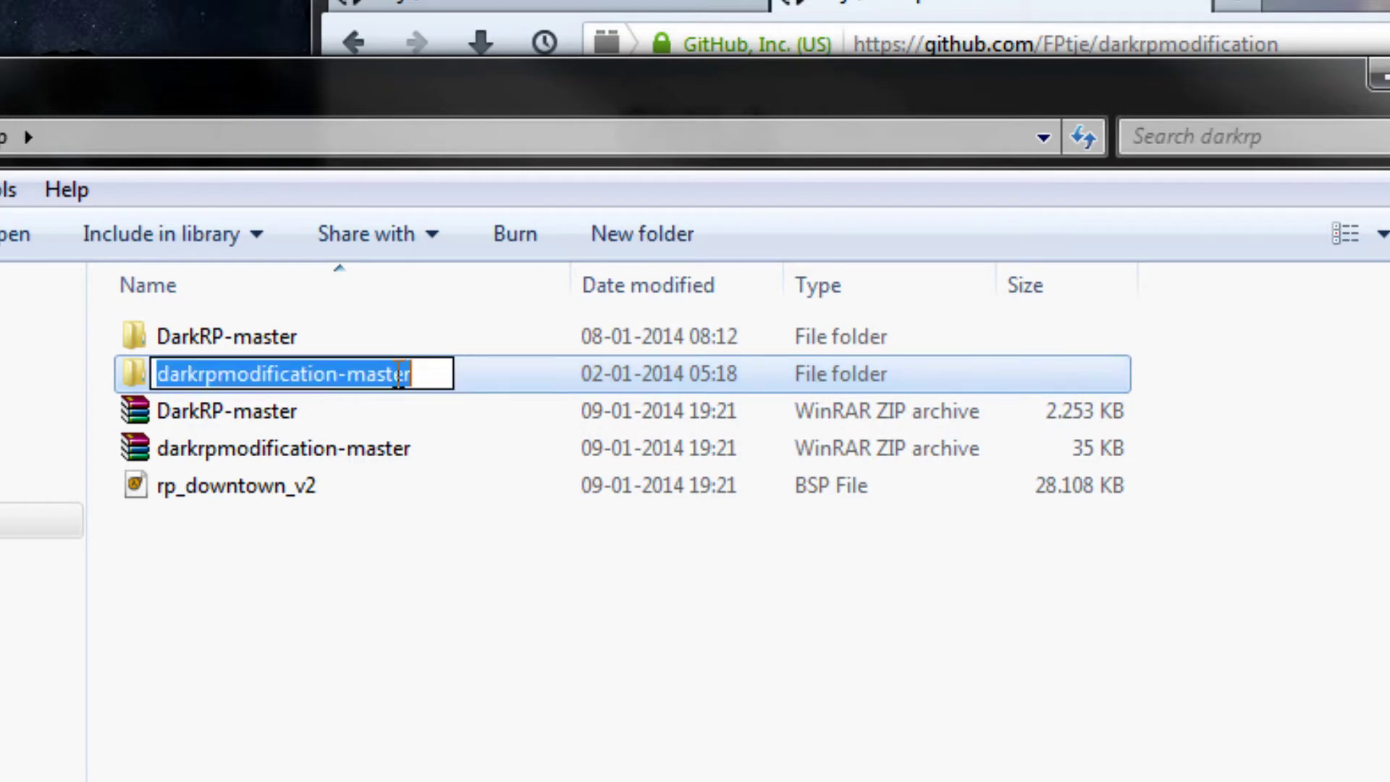
drag(331, 378, 427, 374)
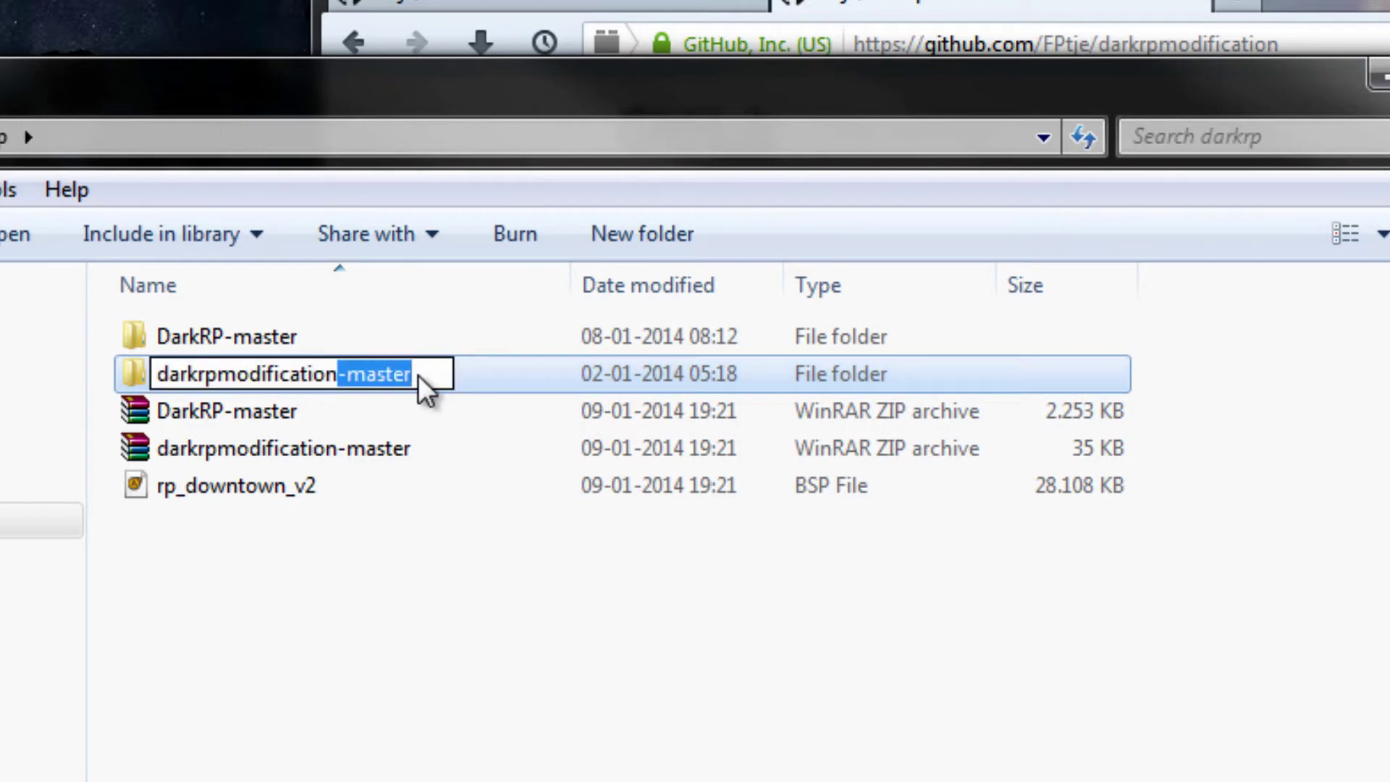
key(BackSpace)
click(267, 346)
click(241, 337)
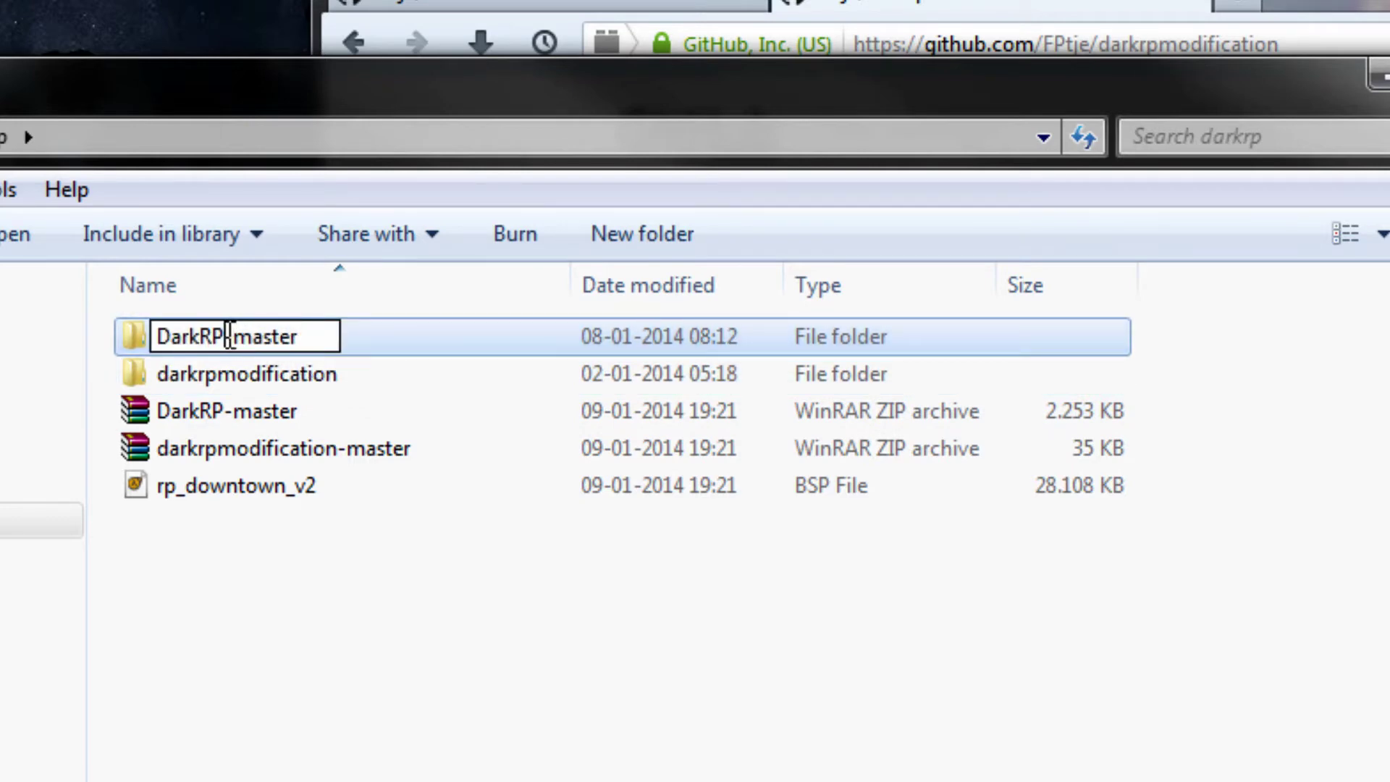
drag(230, 338, 397, 360)
key(BackSpace)
key(Return)
click(427, 721)
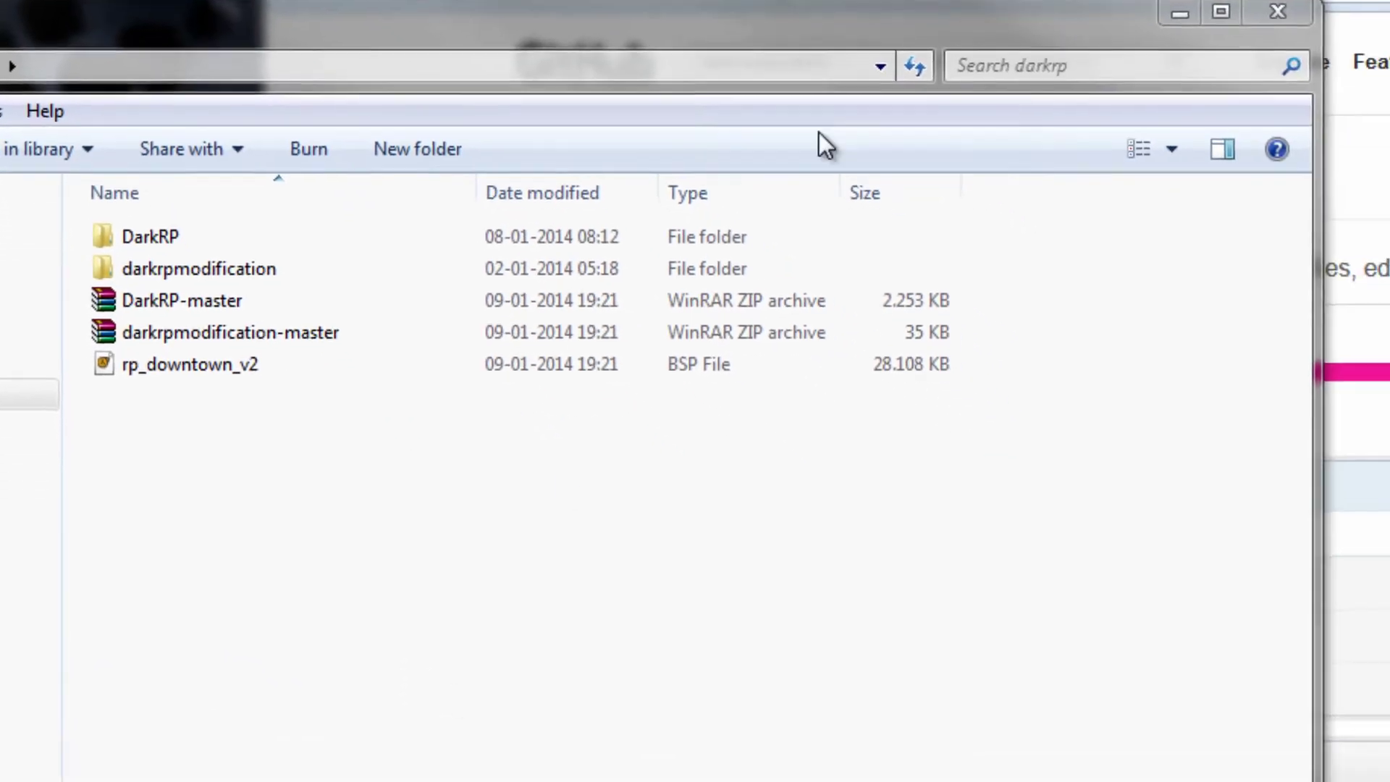
Place the srcds window beside darkrp and move the DarkRP folder into garrysmod\gamemodes
key(alt+Tab)
key(super+Right)
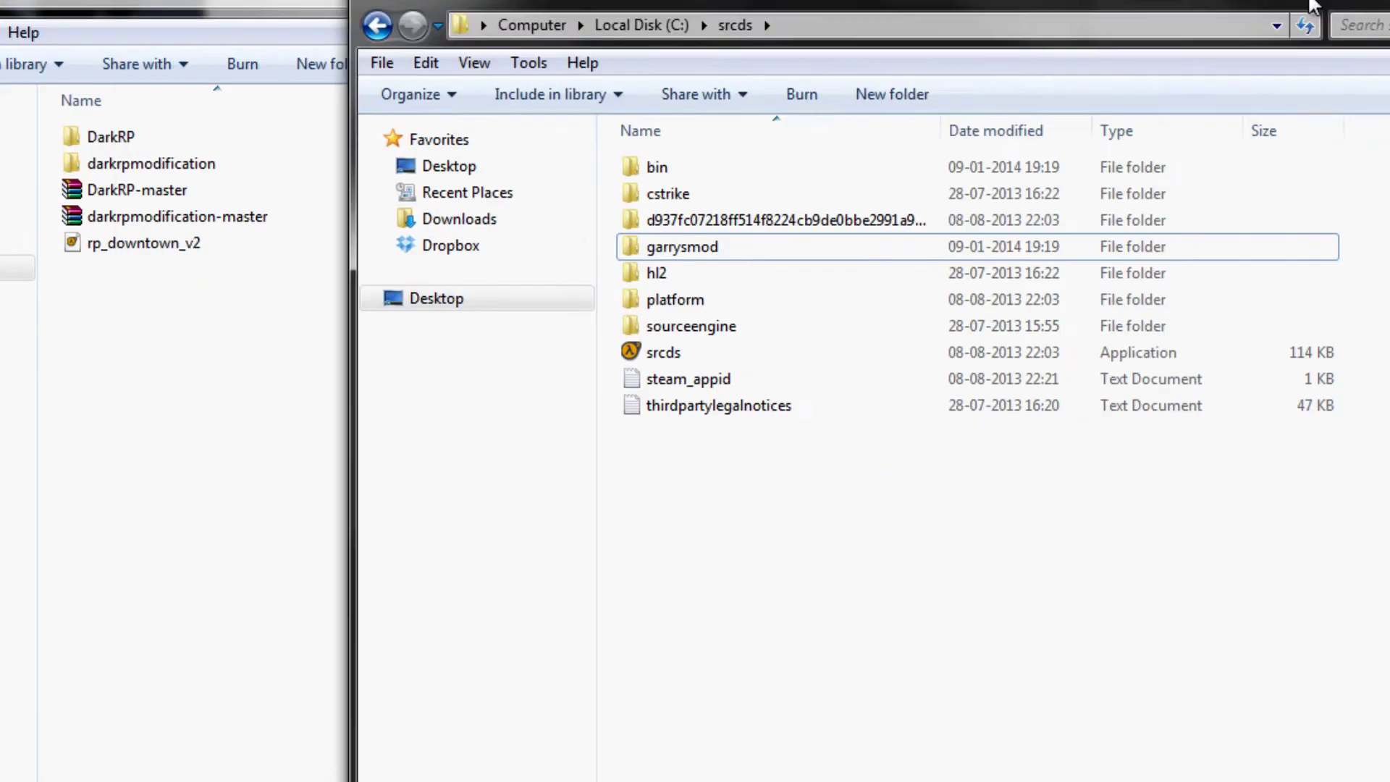
double_click(938, 231)
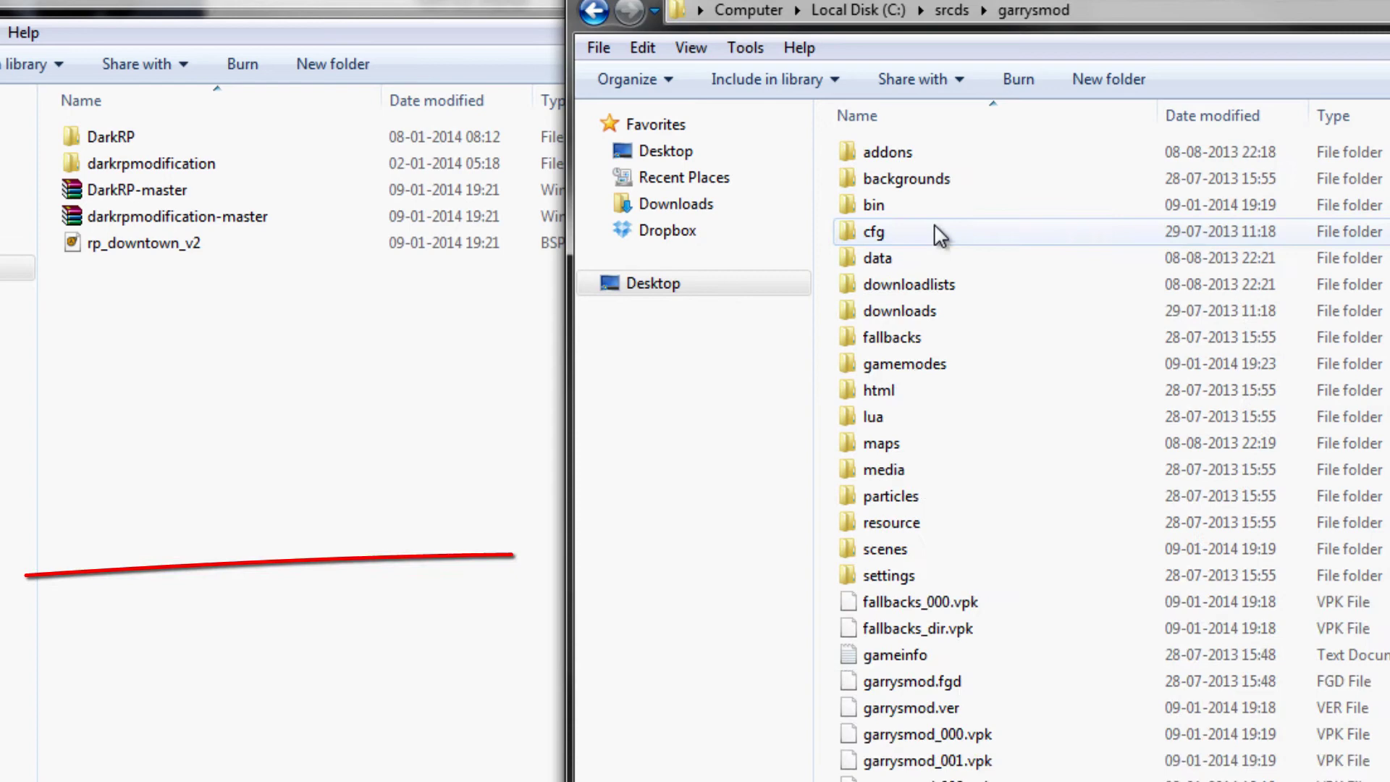
double_click(879, 363)
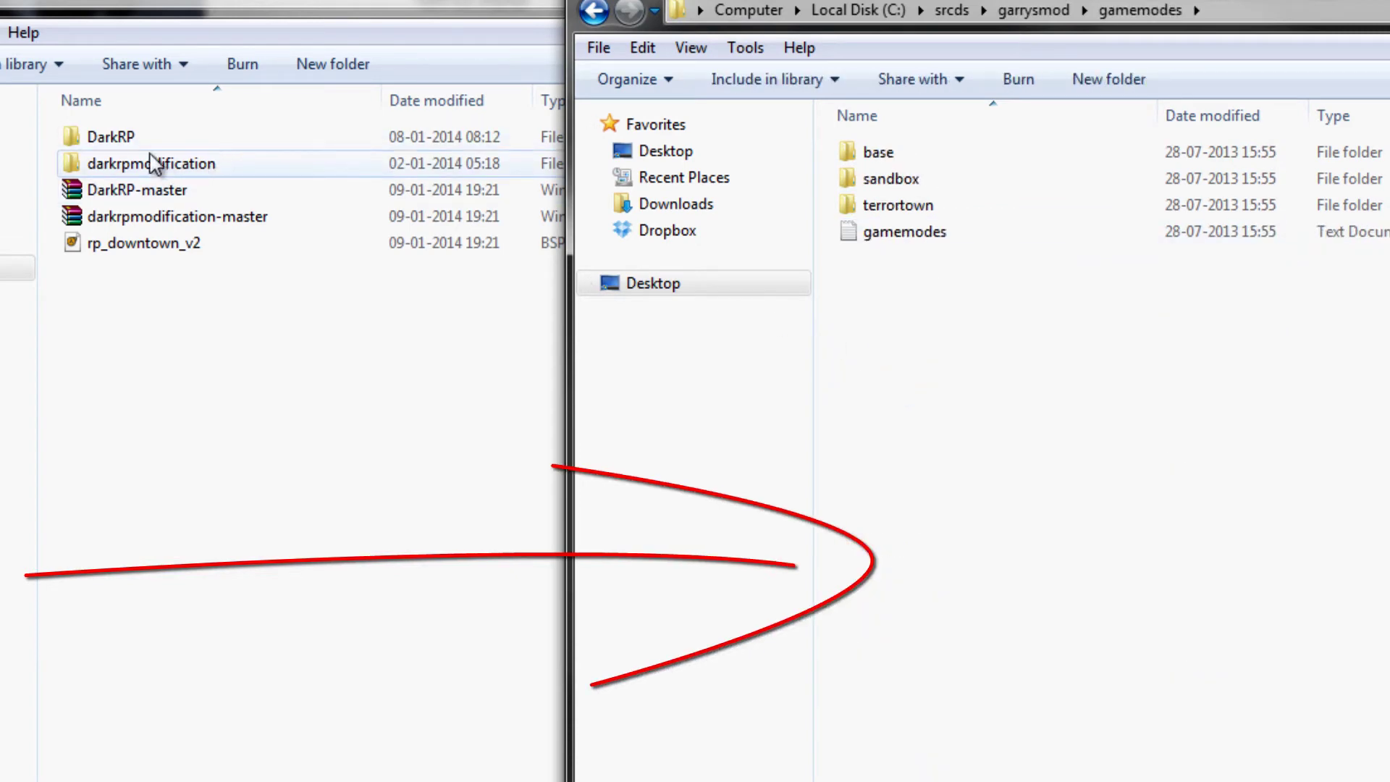
drag(138, 145, 1310, 514)
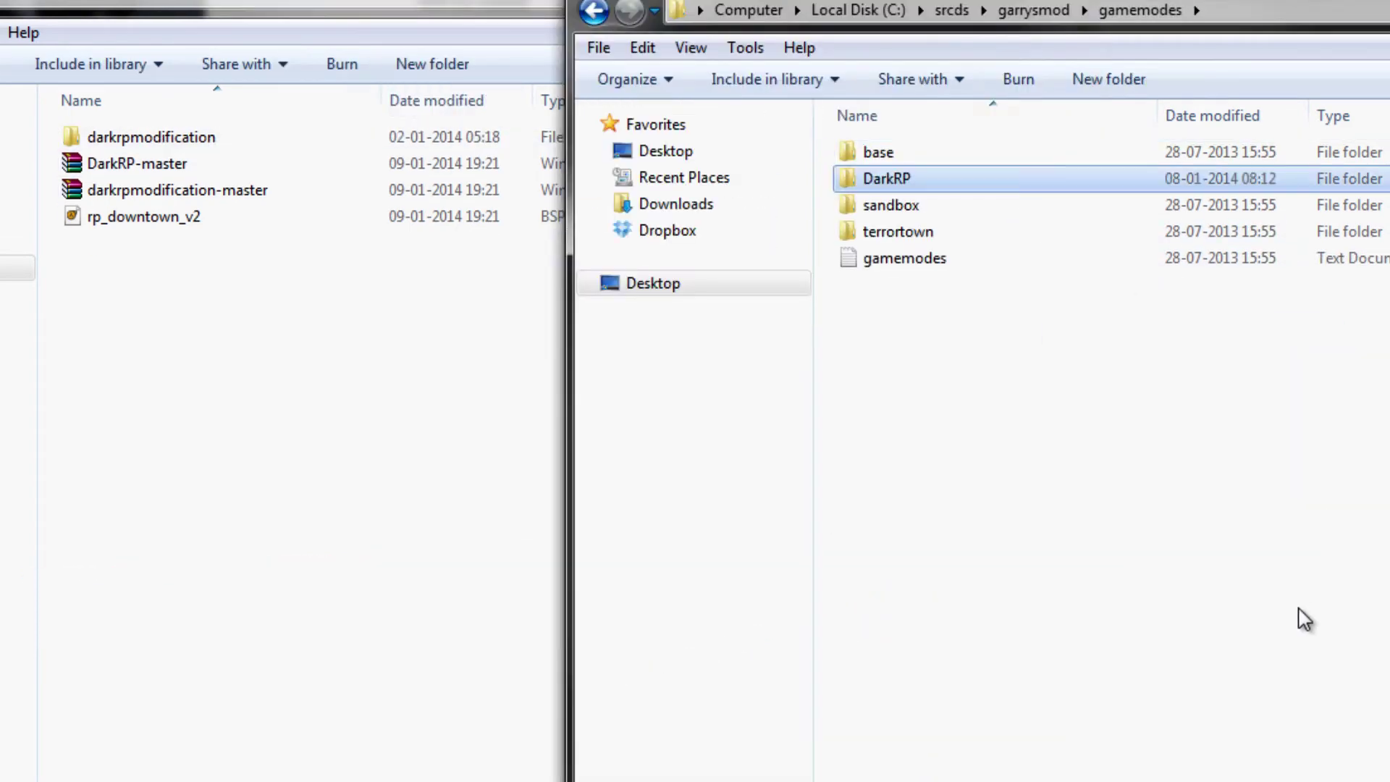
Inspect the DarkRP gamemode folder's files, noting the DON'T TOUCH ANY OF THESE FILES note
double_click(884, 180)
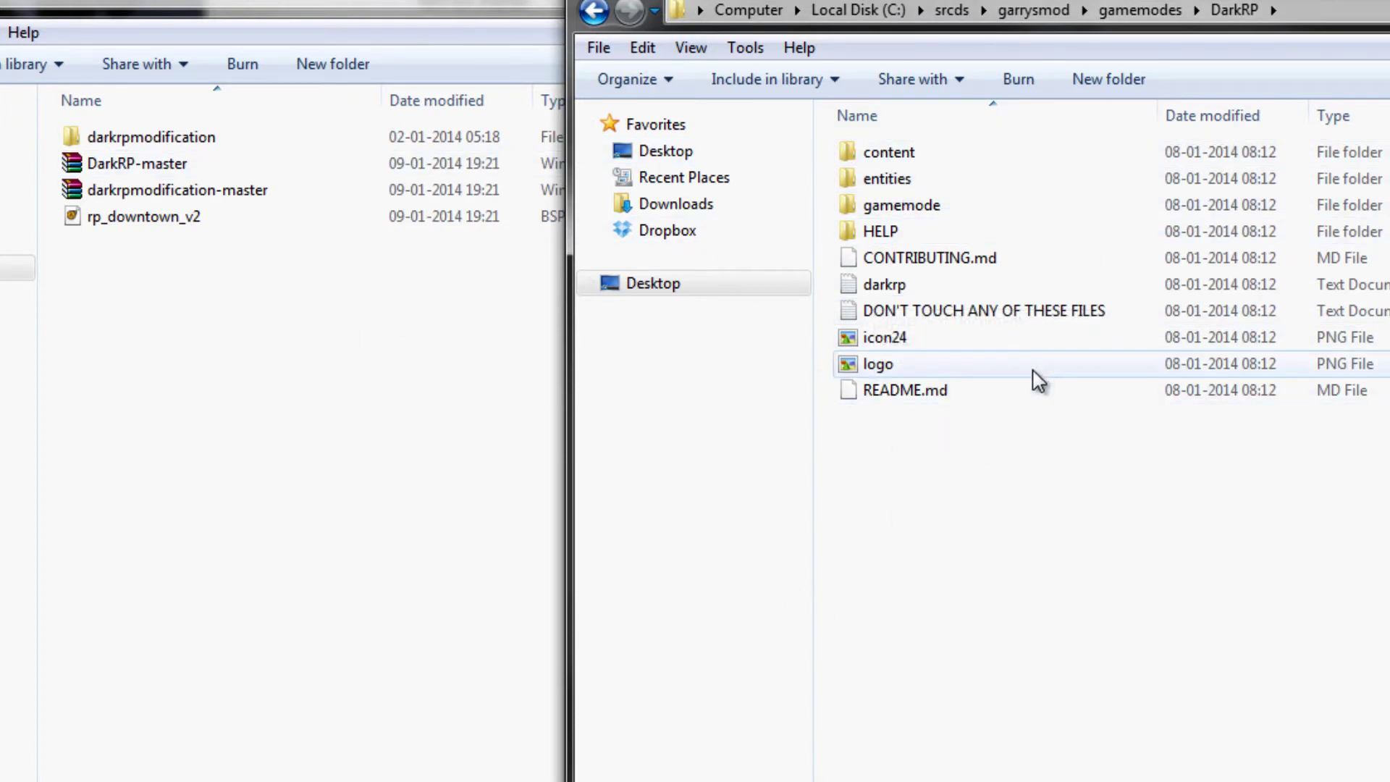
click(930, 311)
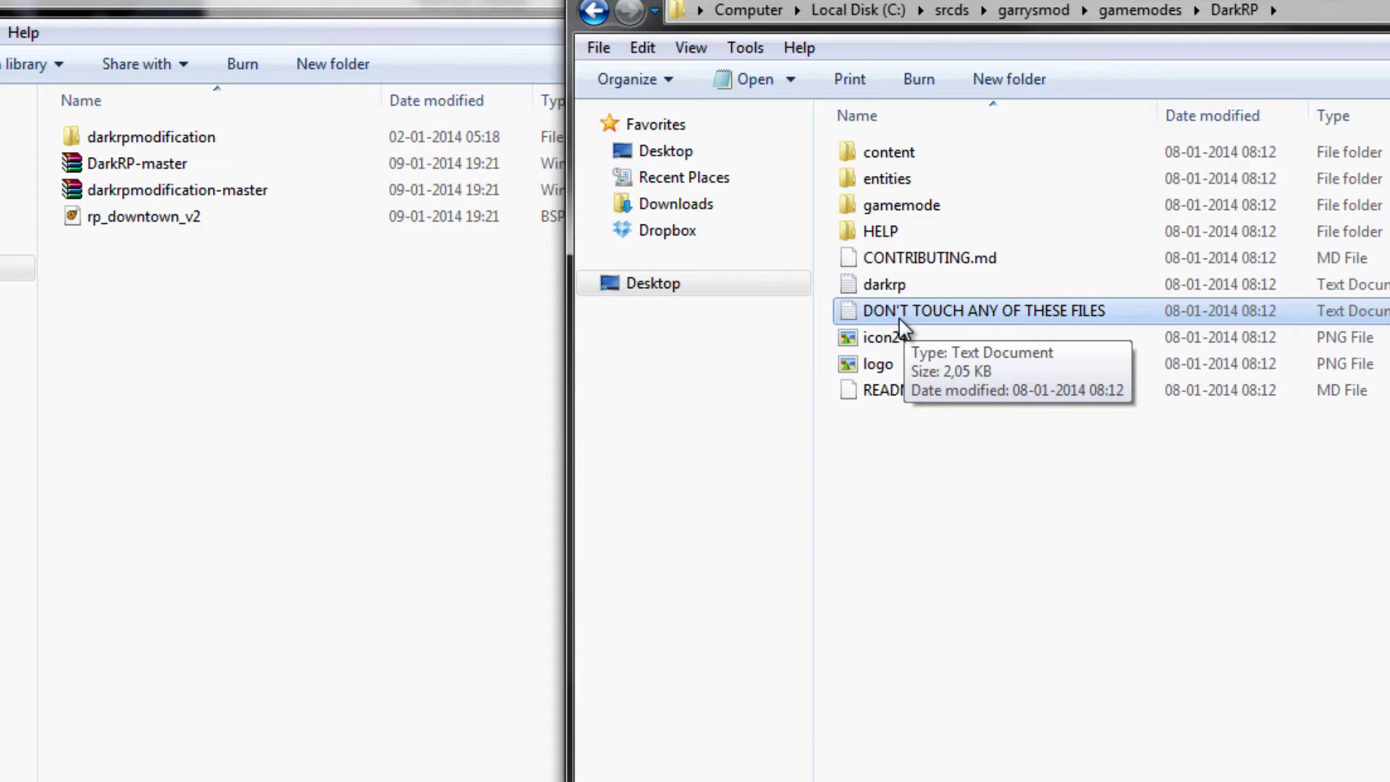
click(170, 143)
Move the darkrpmodification folder into srcds\garrysmod\addons alongside ulib and ulx
click(1158, 10)
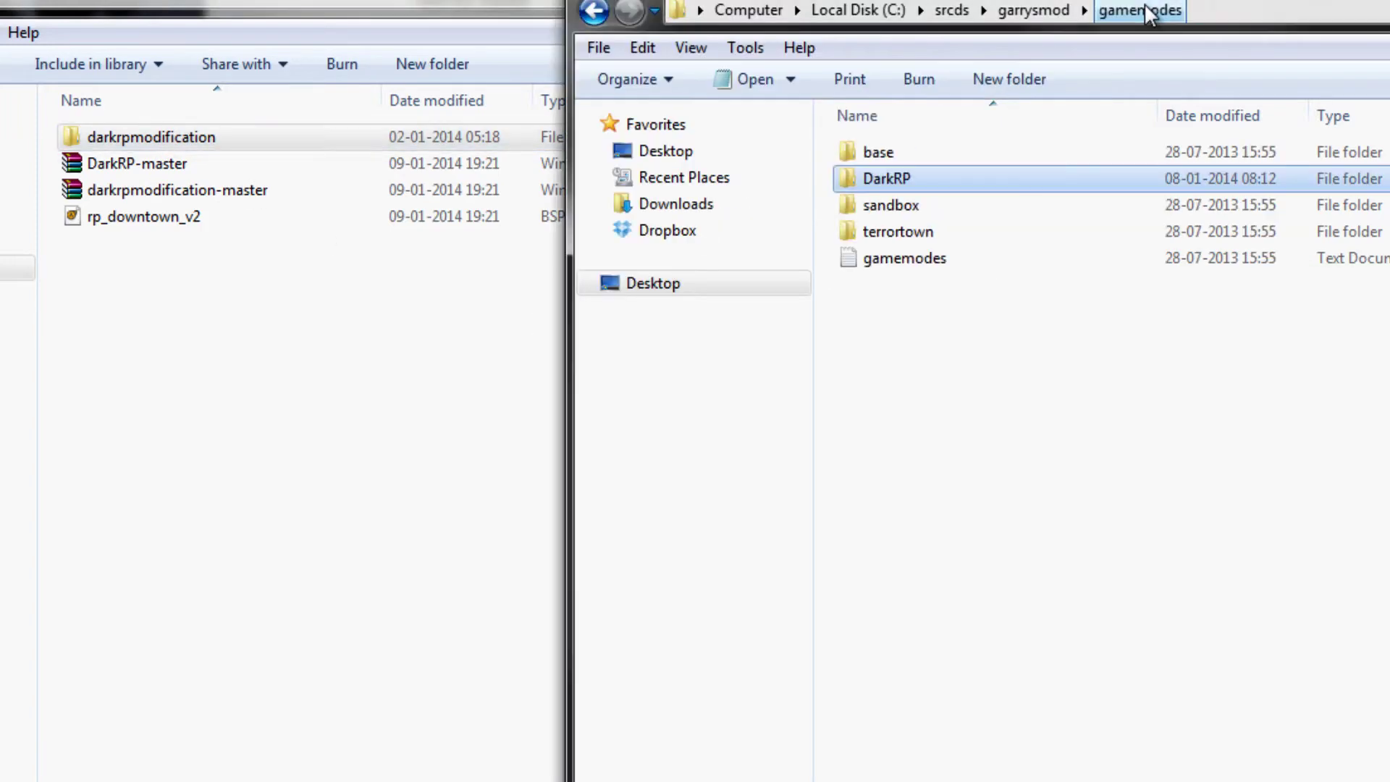
click(1049, 10)
double_click(918, 151)
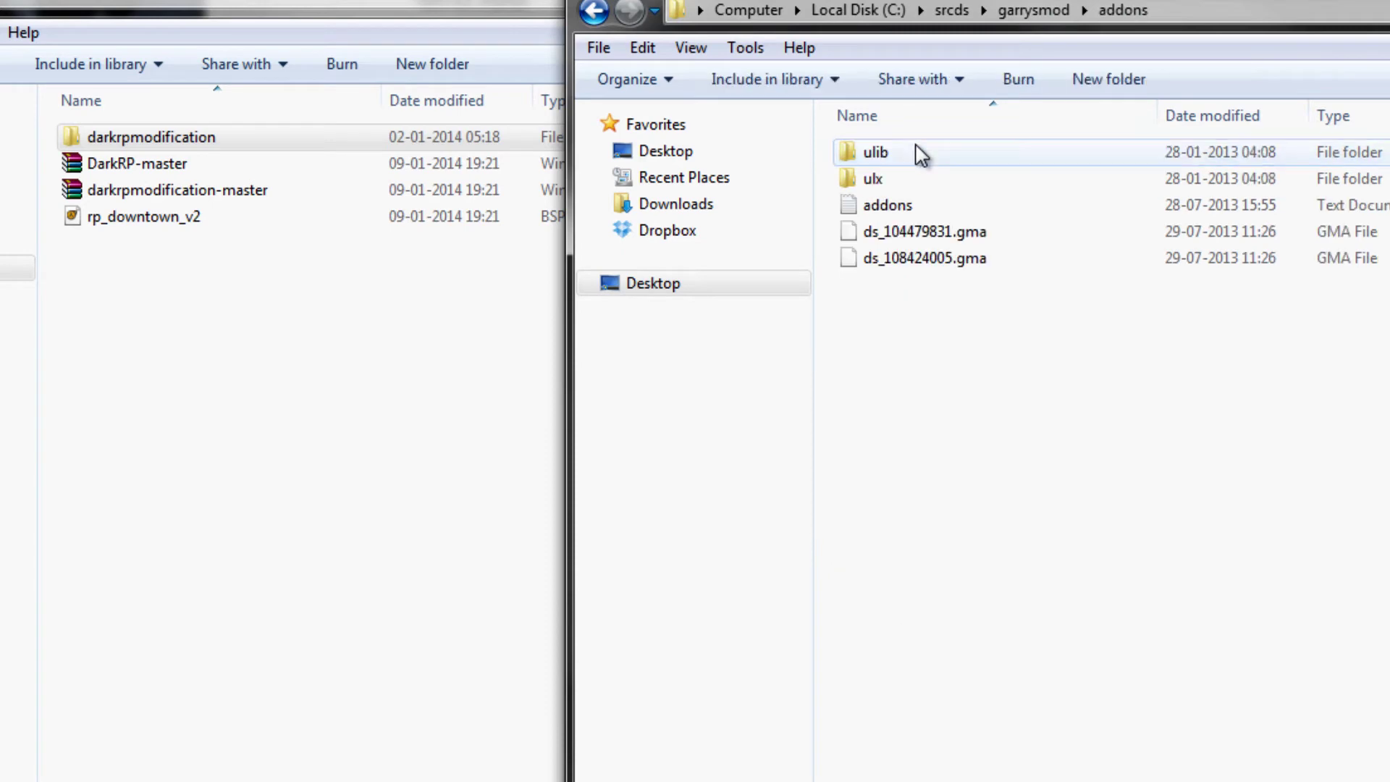
click(365, 138)
drag(236, 152, 1289, 405)
click(1056, 329)
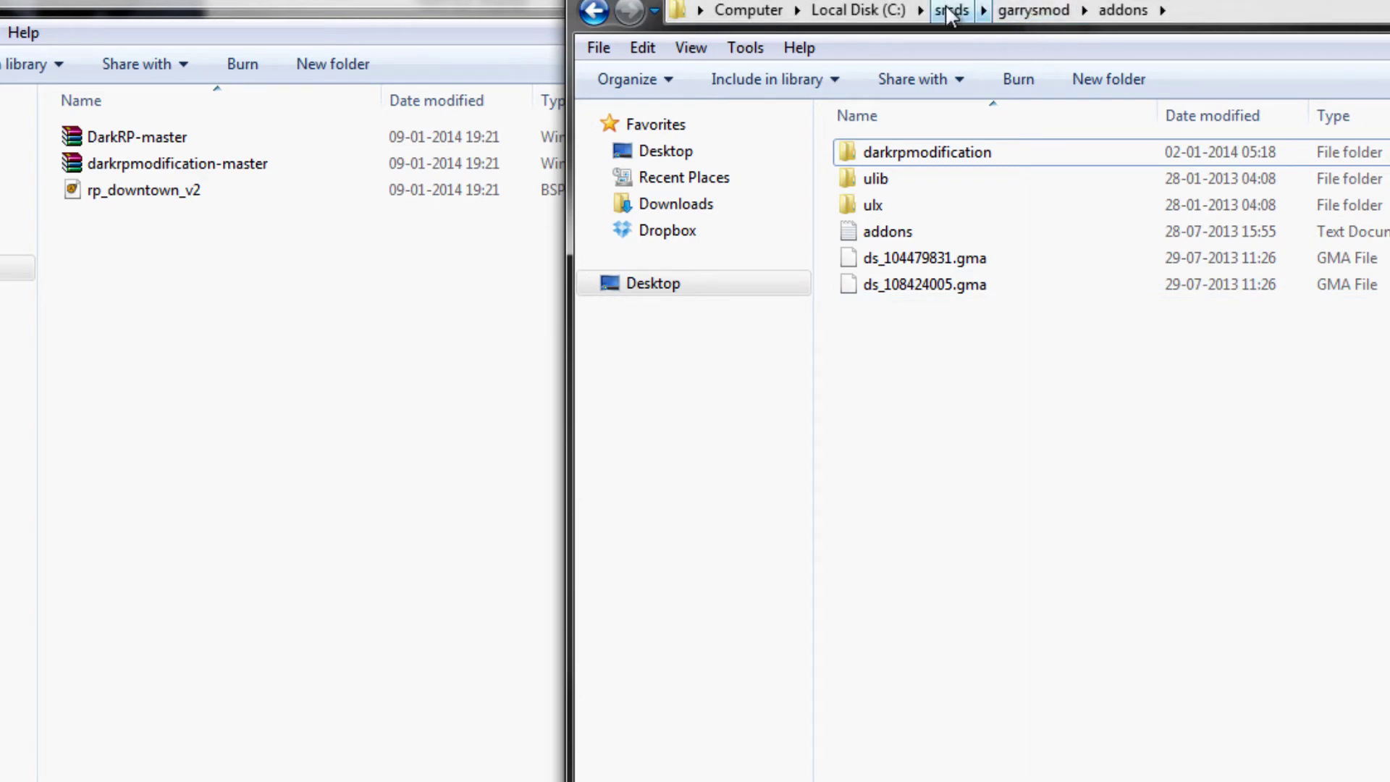
click(1031, 10)
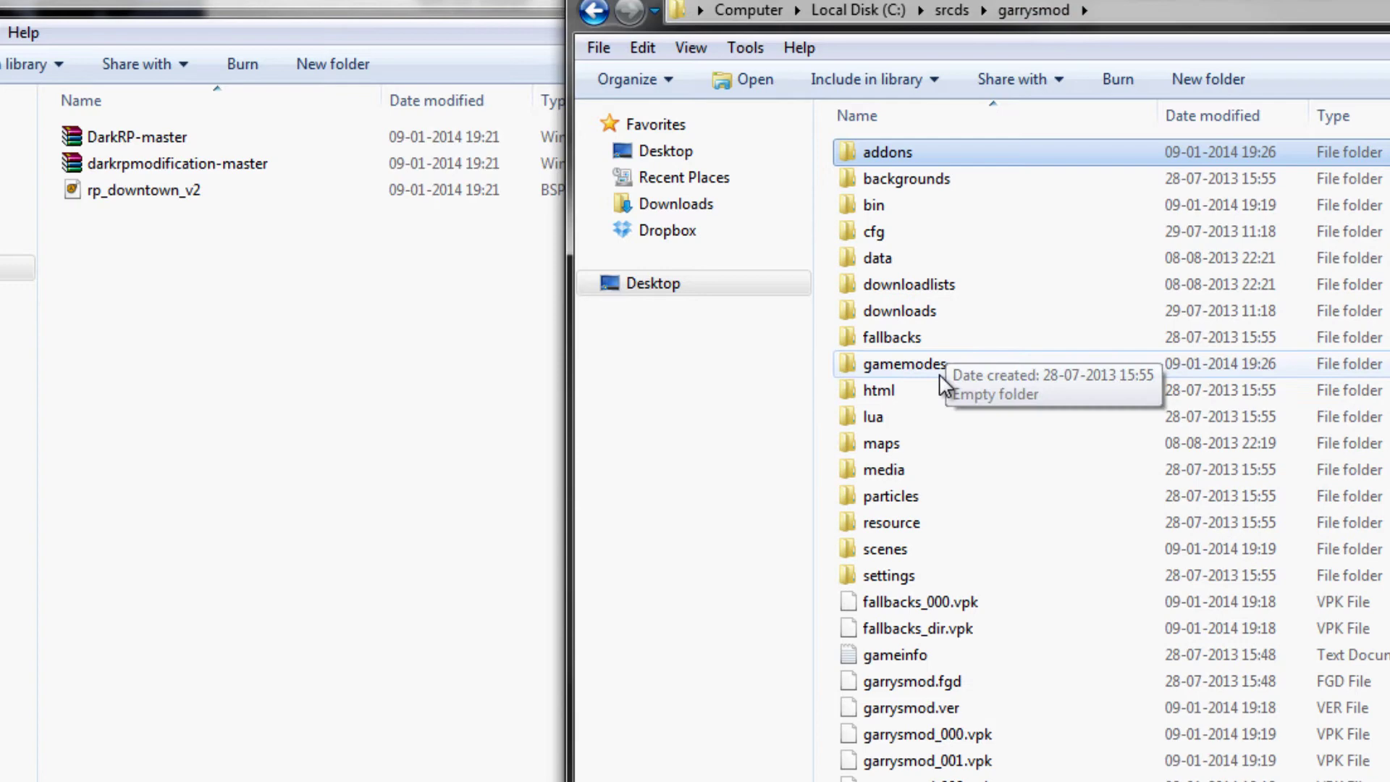
Move the rp_downtown_v2 map into srcds\garrysmod\maps beside rp_downtown_v4c
double_click(883, 445)
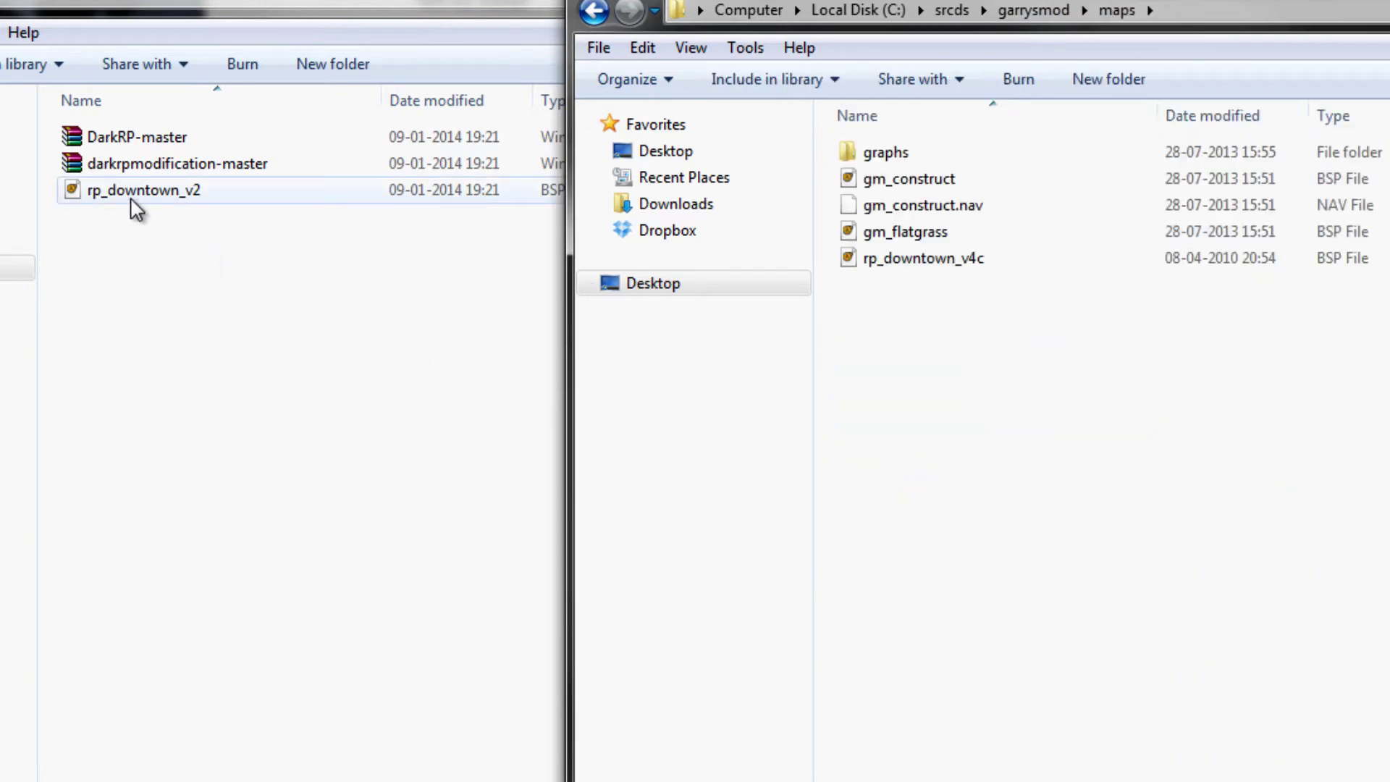
drag(138, 210, 1095, 372)
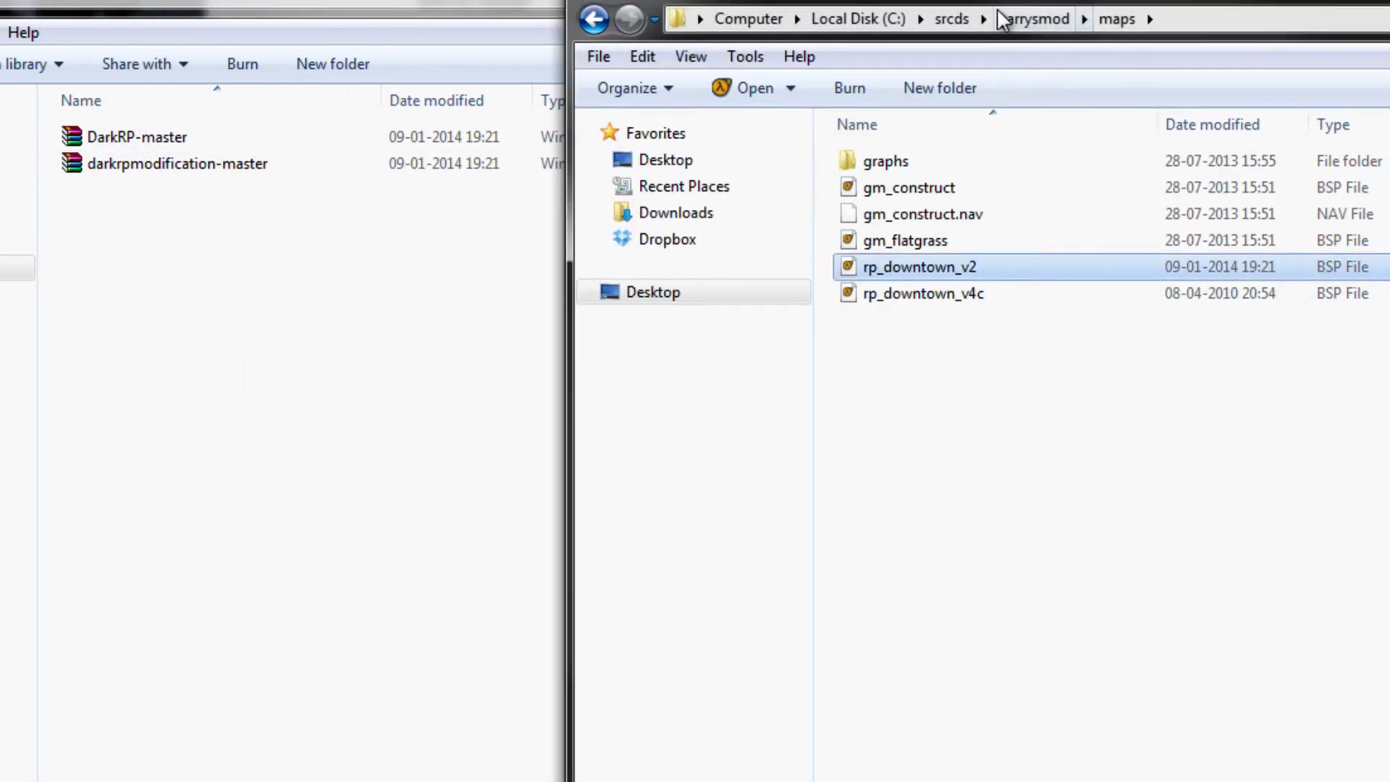
drag(999, 16, 536, 16)
click(757, 459)
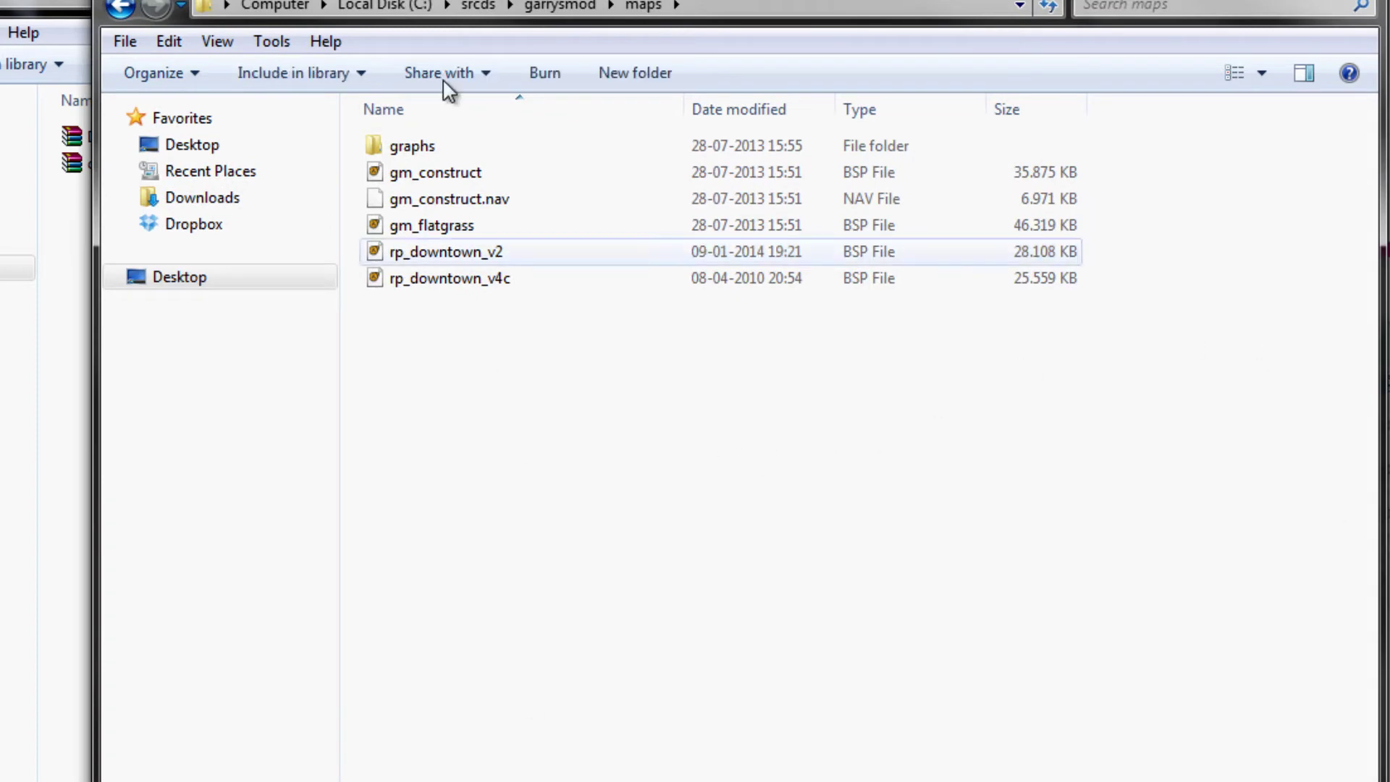
click(463, 6)
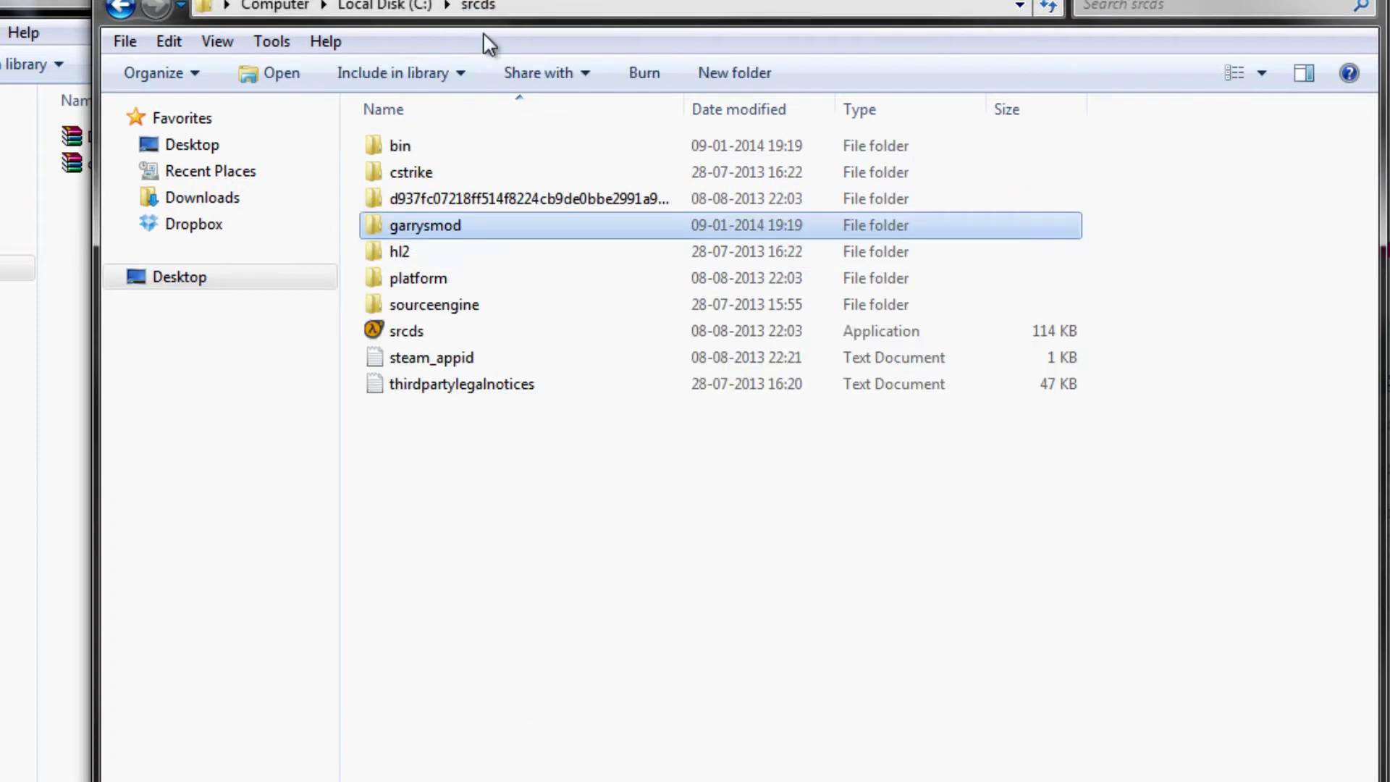
Create a srcds - Shortcut to srcds.exe in the srcds folder and check its properties
right_click(433, 333)
click(389, 430)
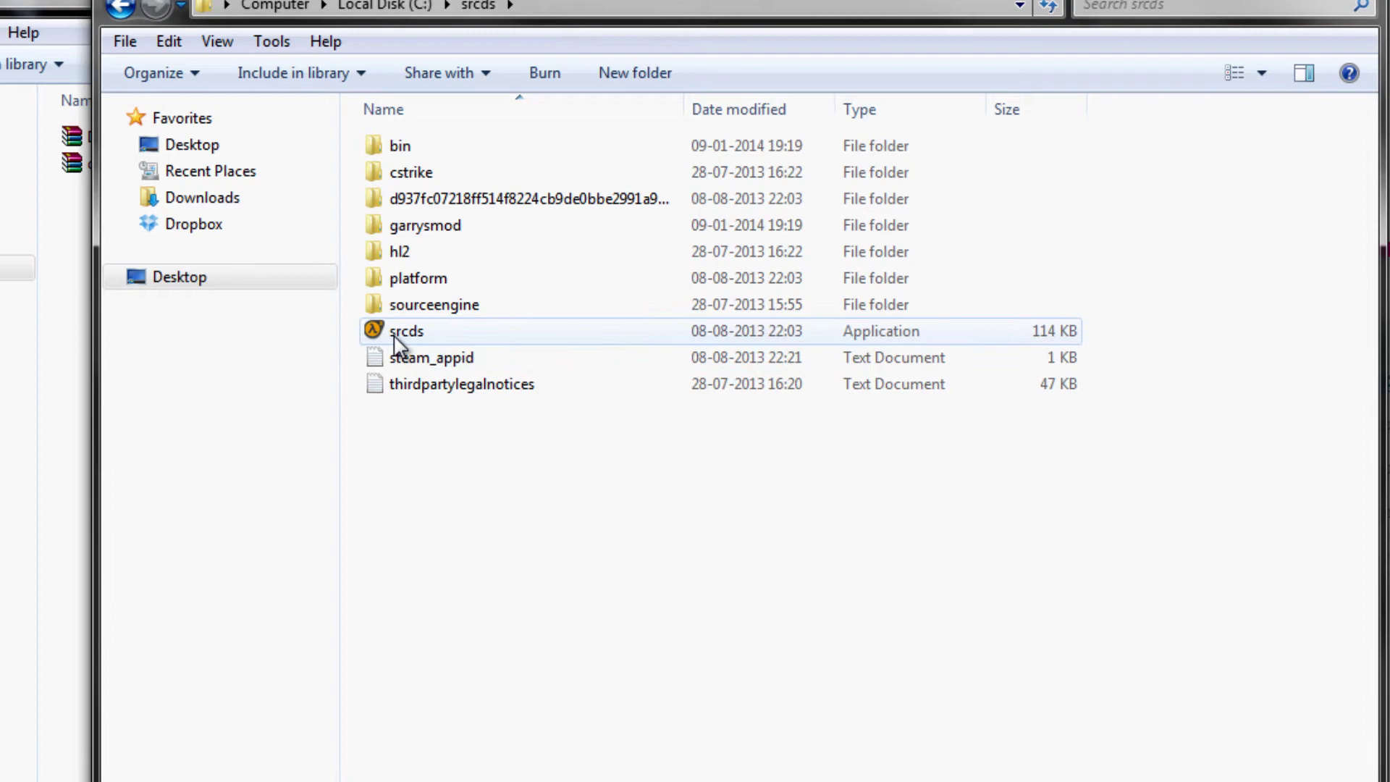
right_click(401, 331)
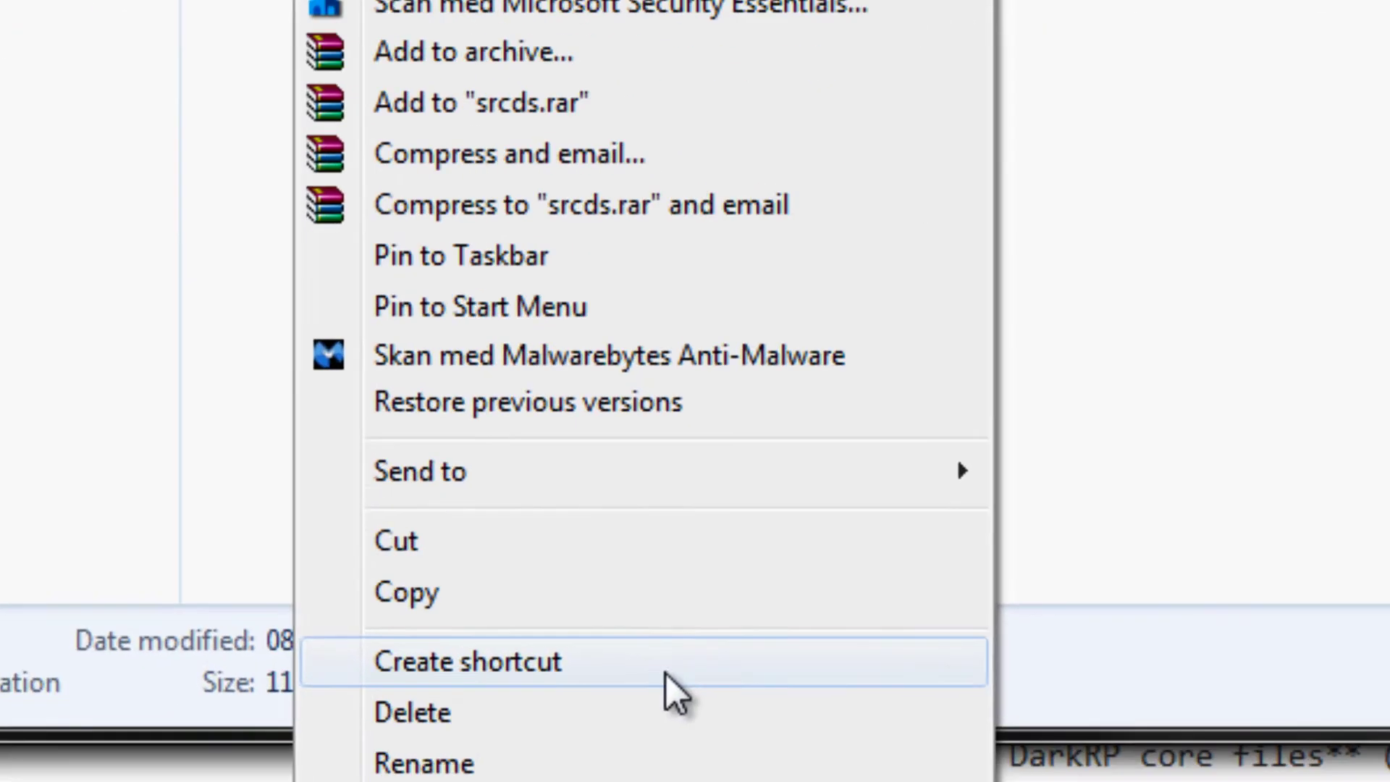
click(615, 638)
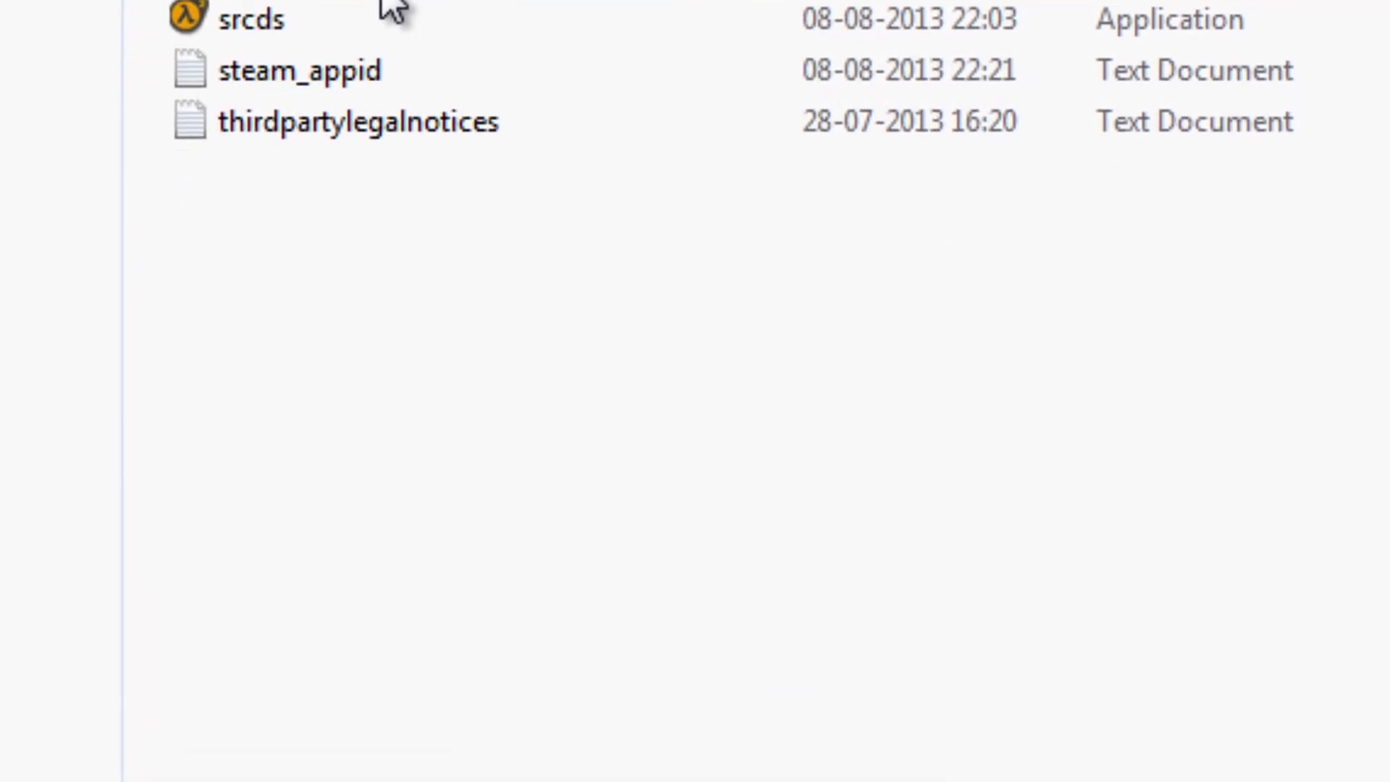
right_click(427, 69)
click(511, 649)
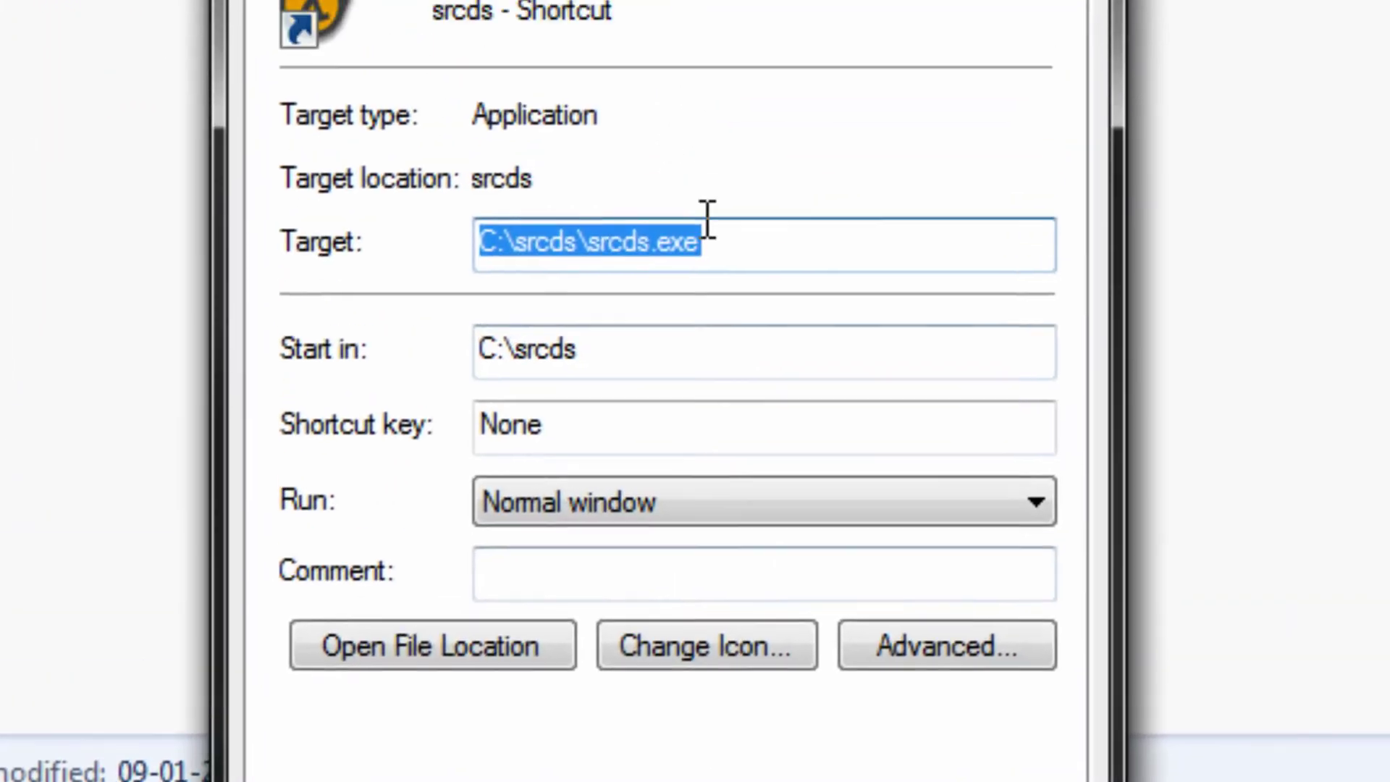
key(Return)
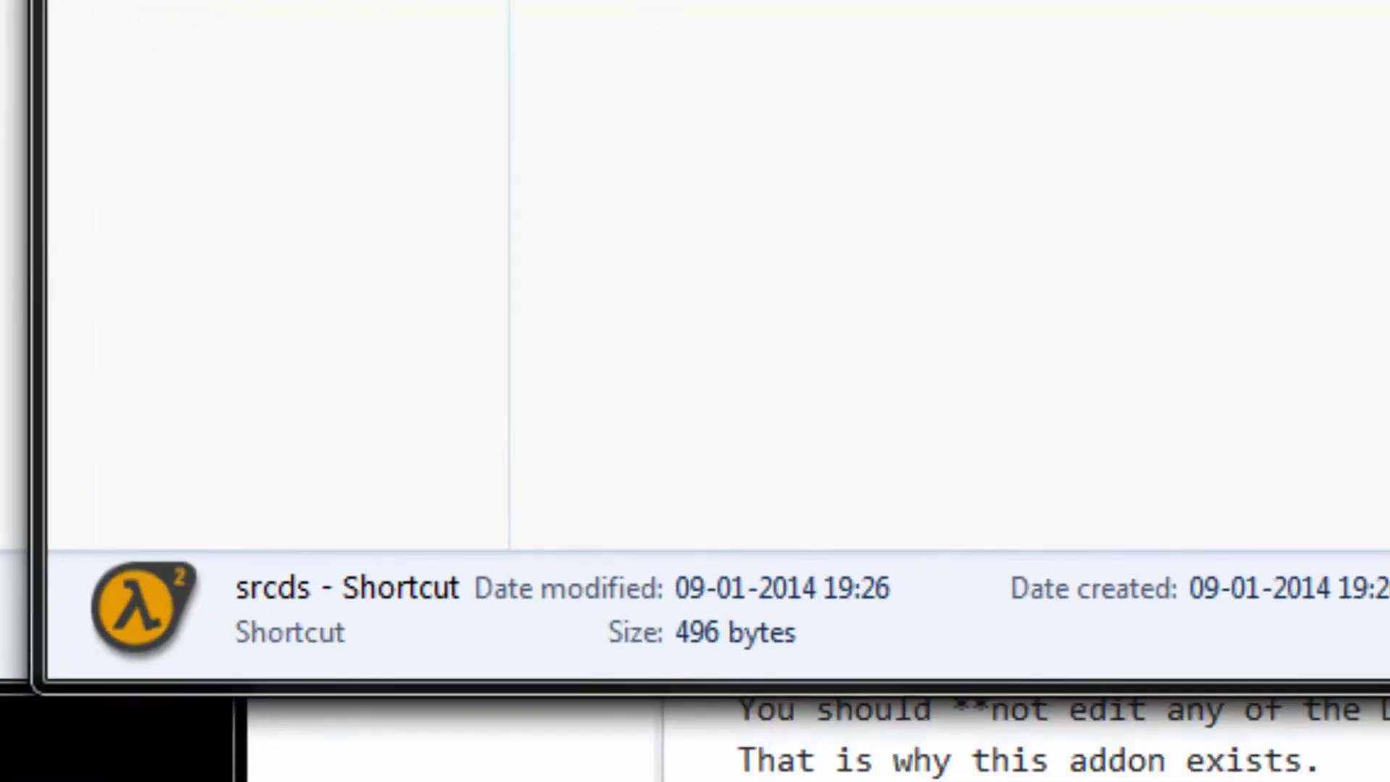
In Notepad, write C:\srcds\srcds.exe -console -game garrysmod +map rp_downtown_v2 +maxplayers 32 +gamemode darkrp
click(31, 751)
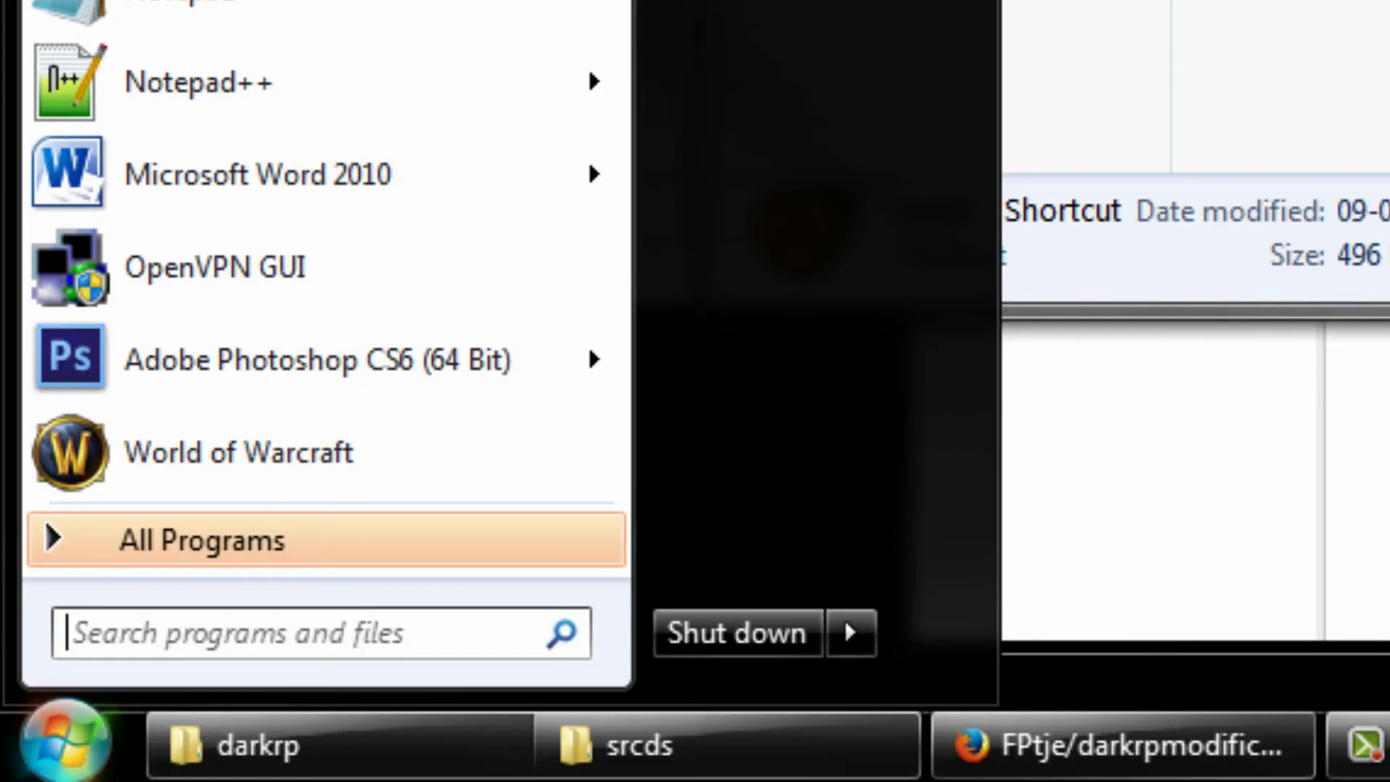
text(note)
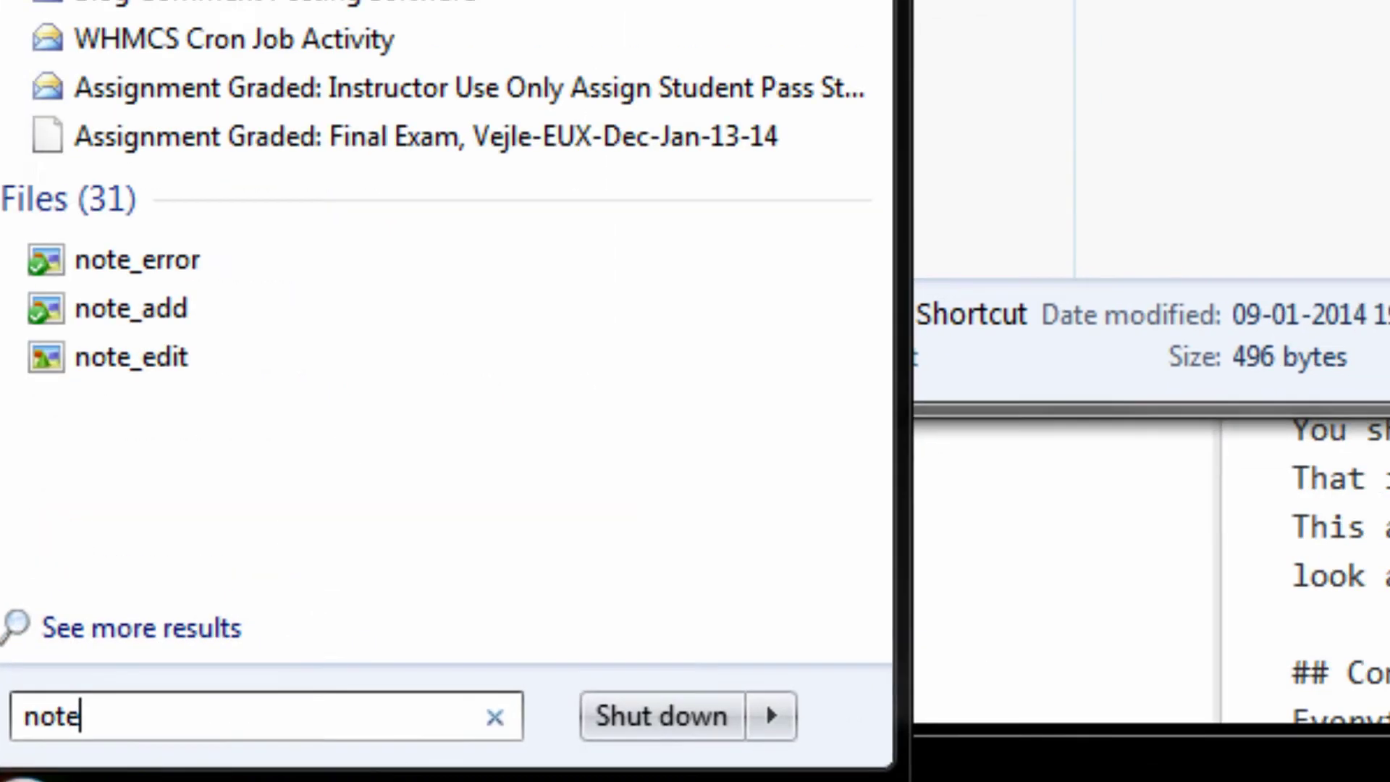
key(Return)
text(C:\srcds\srcds.exe)
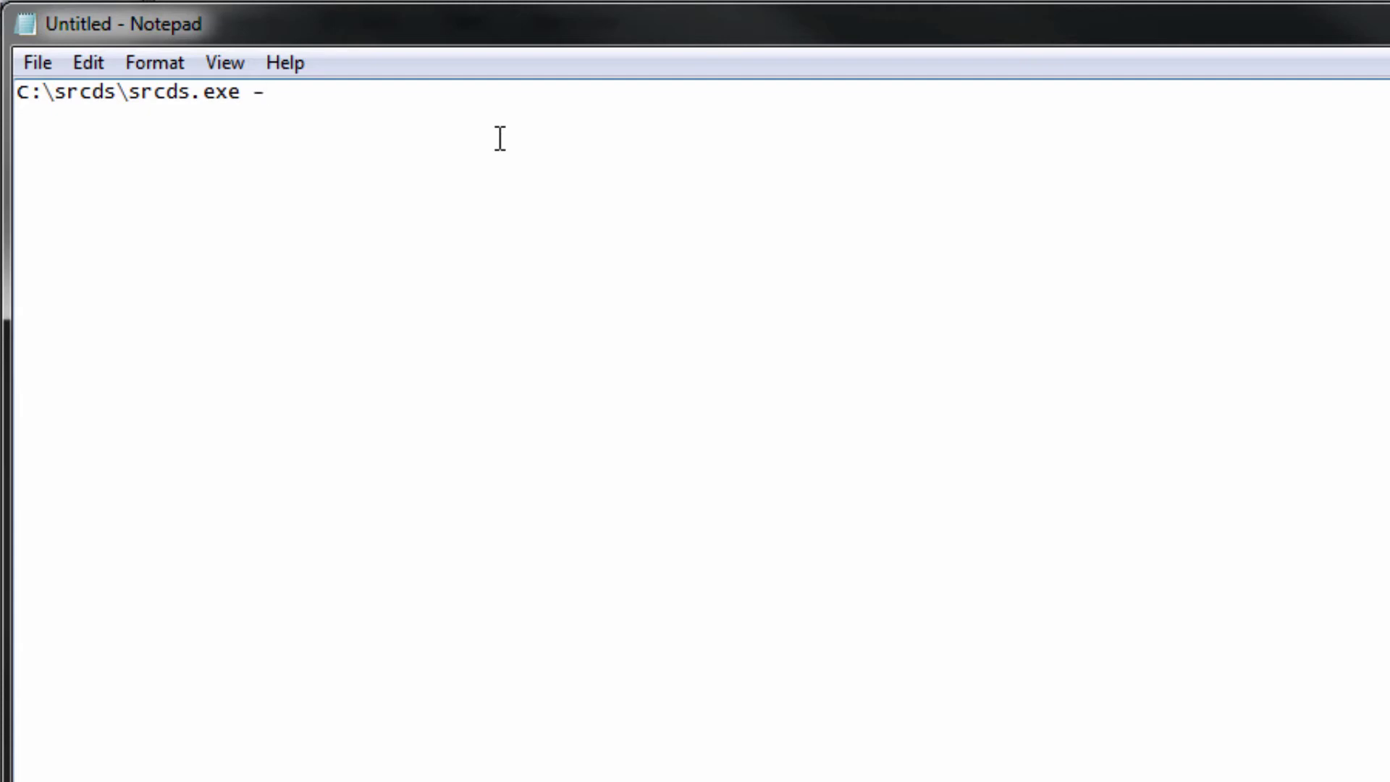
text(-console -)
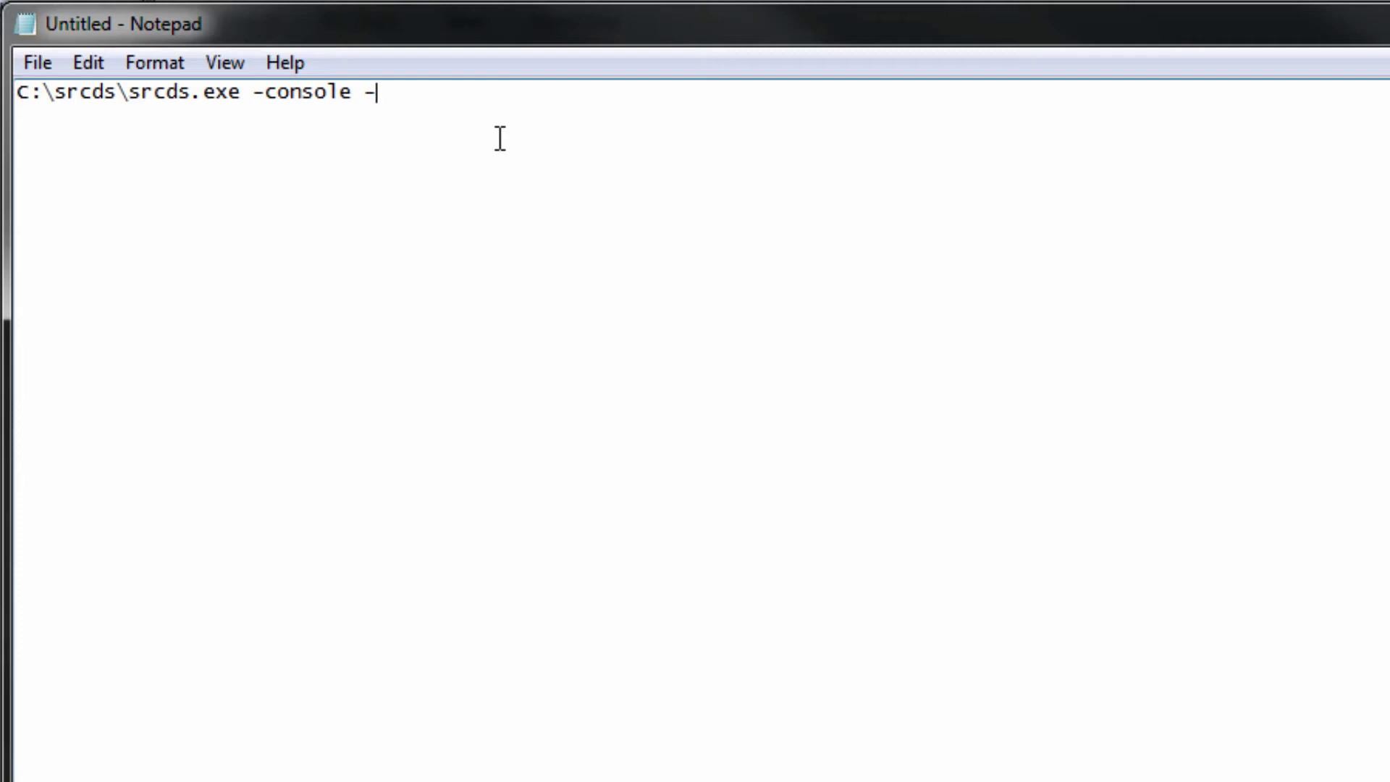
text(game garrysmod)
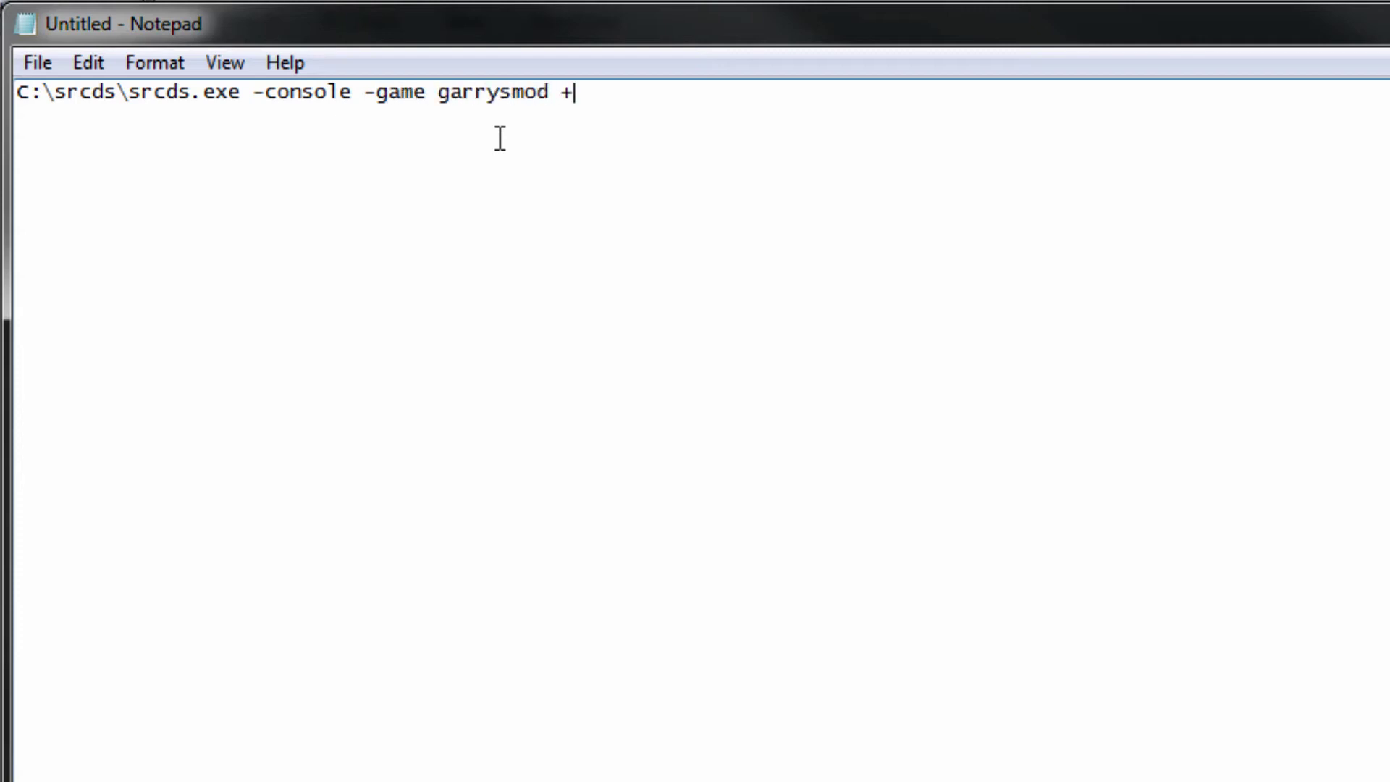
text( +map rp_downto)
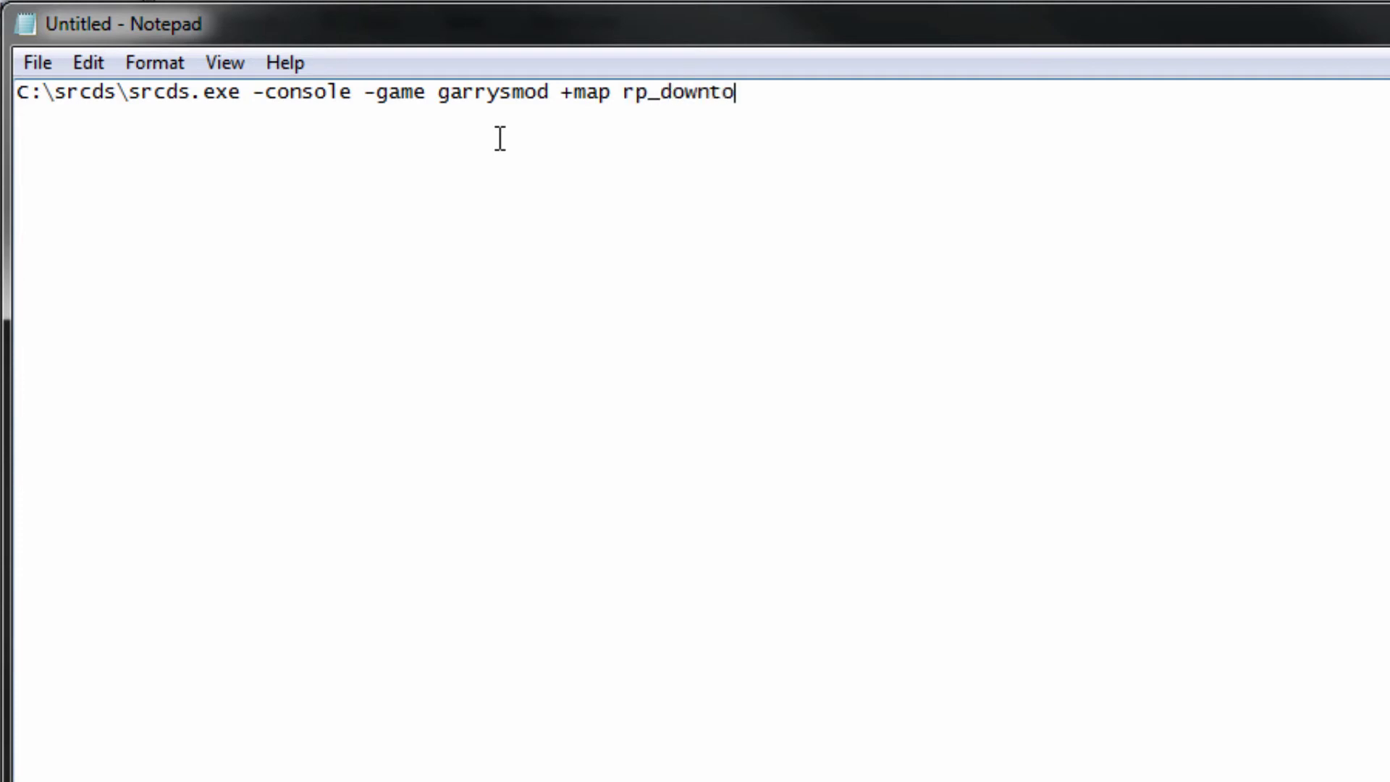
text(wn_v2 +maxplayers)
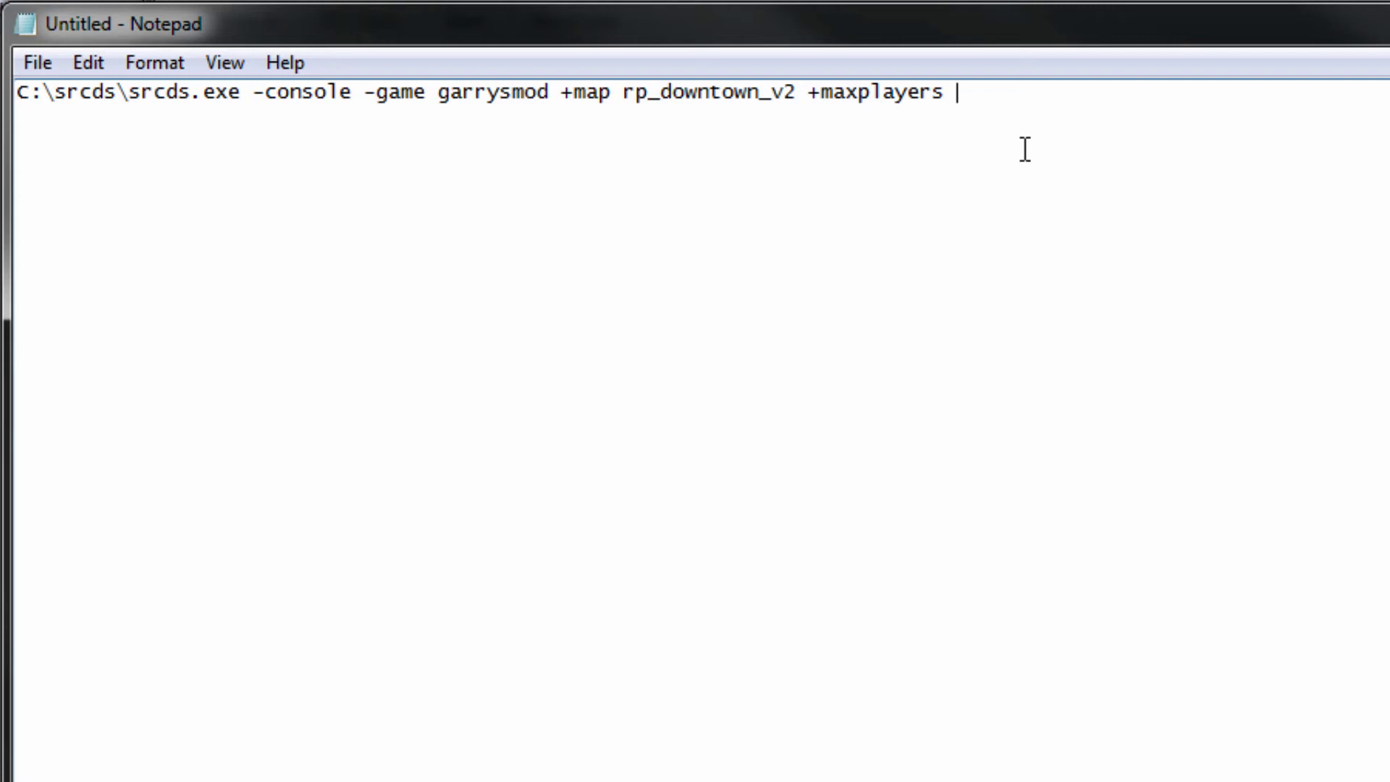
text(32 +gamemode)
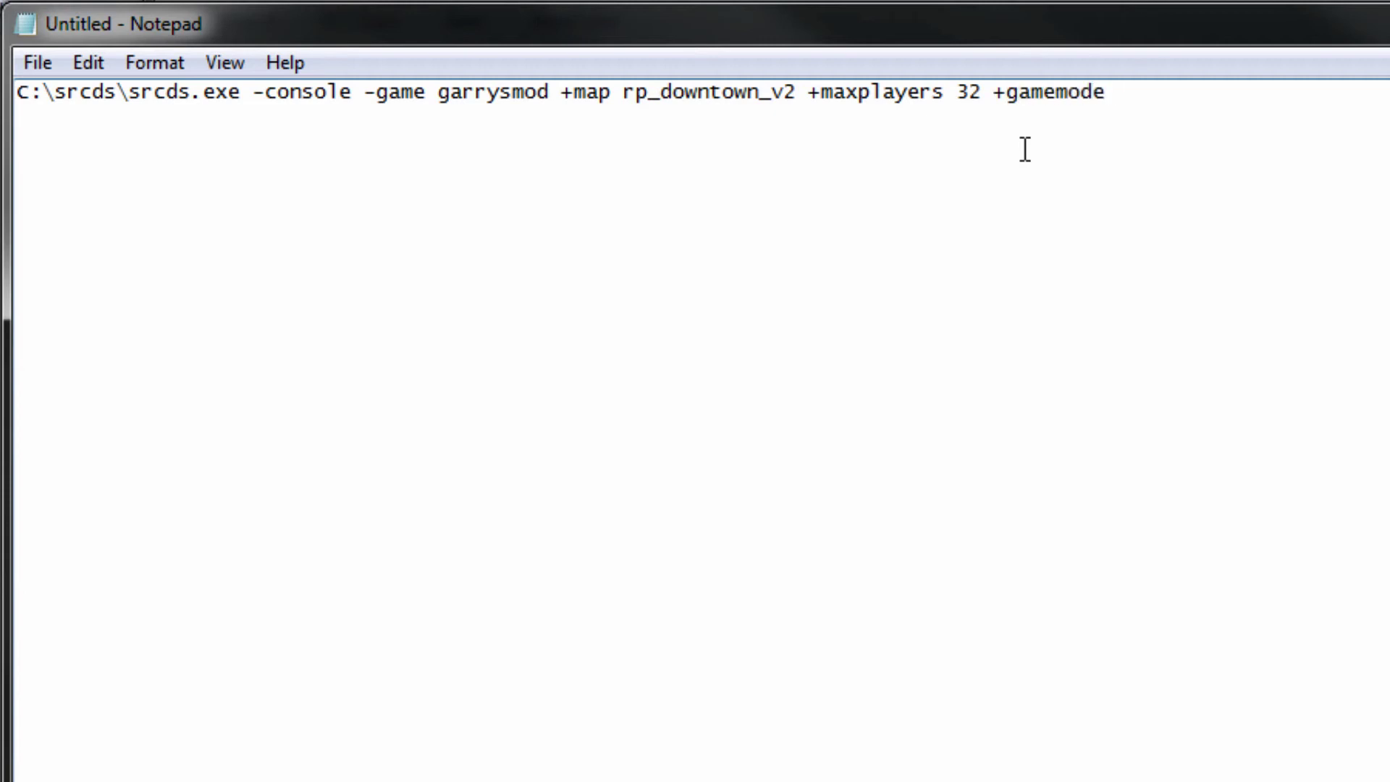
text( darkrp)
Copy the entire launch line and close Notepad
double_click(1239, 82)
right_click(1240, 83)
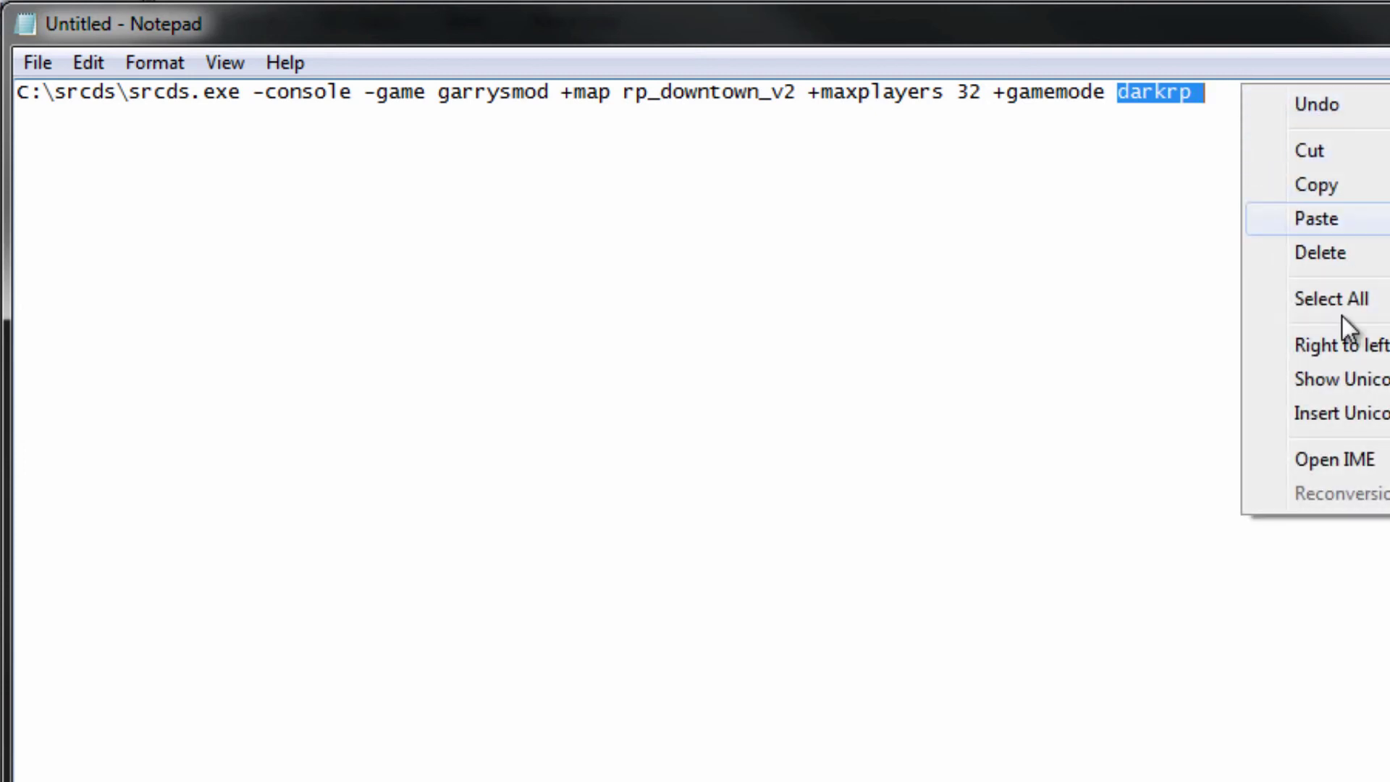
click(1340, 298)
key(alt+F4)
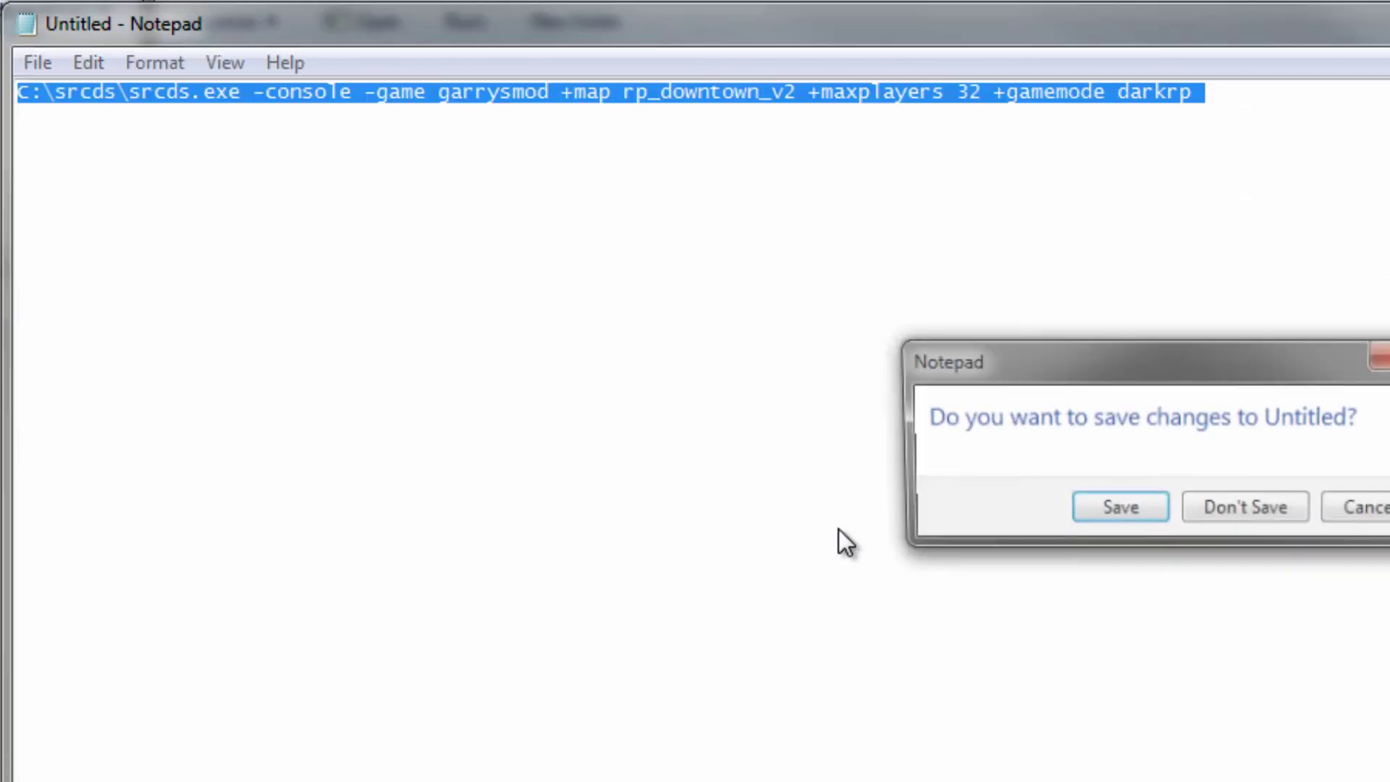
Discard the note and paste the launch line into the srcds - Shortcut Target, trimming the trailing space, then apply
click(1211, 492)
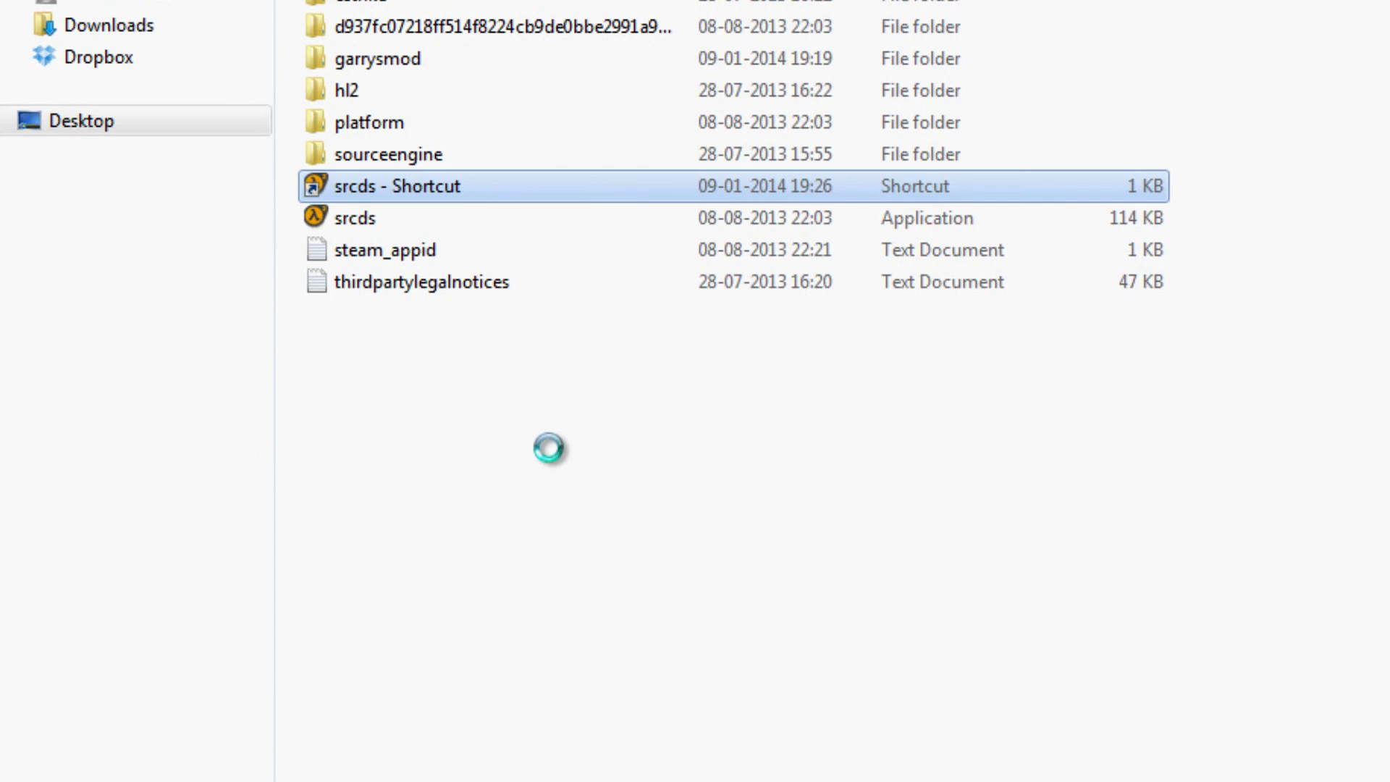
right_click(642, 346)
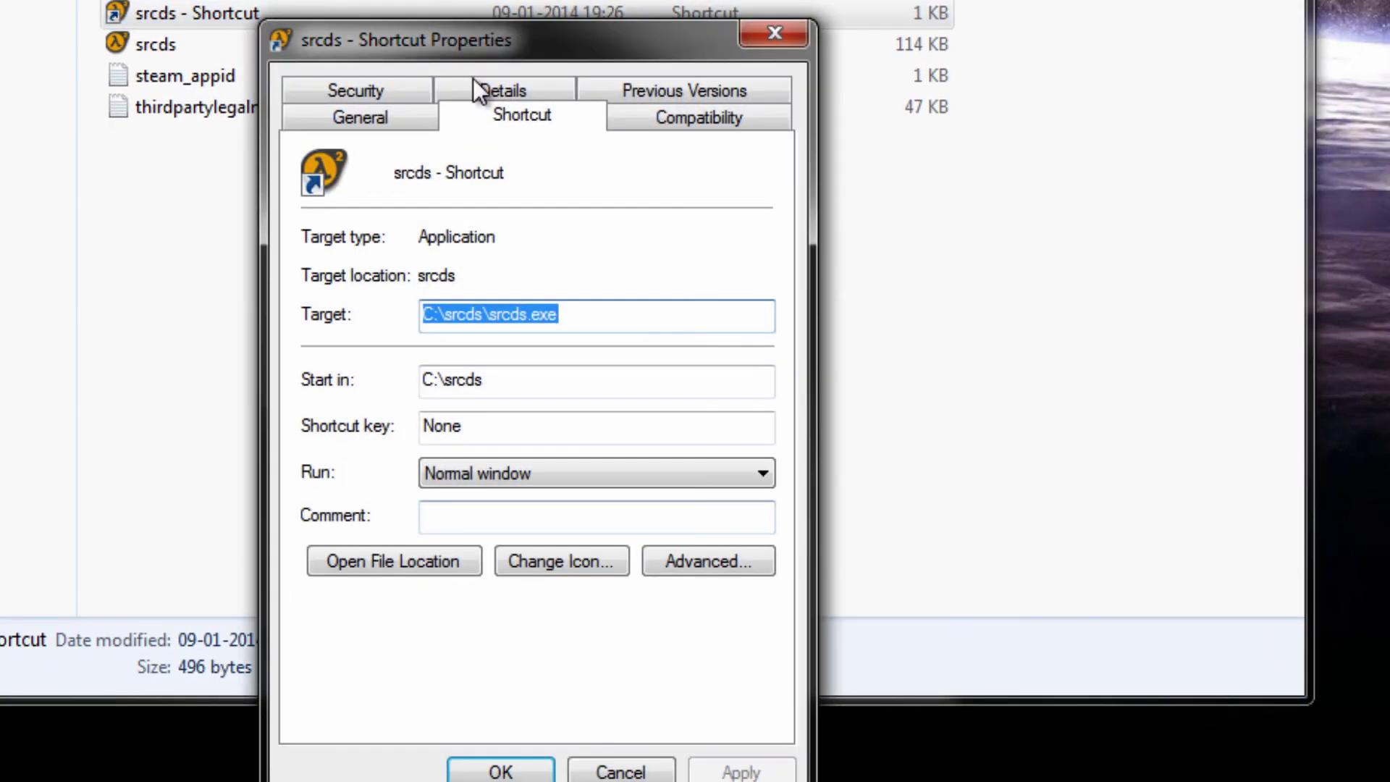
key(ctrl+v)
key(BackSpace)
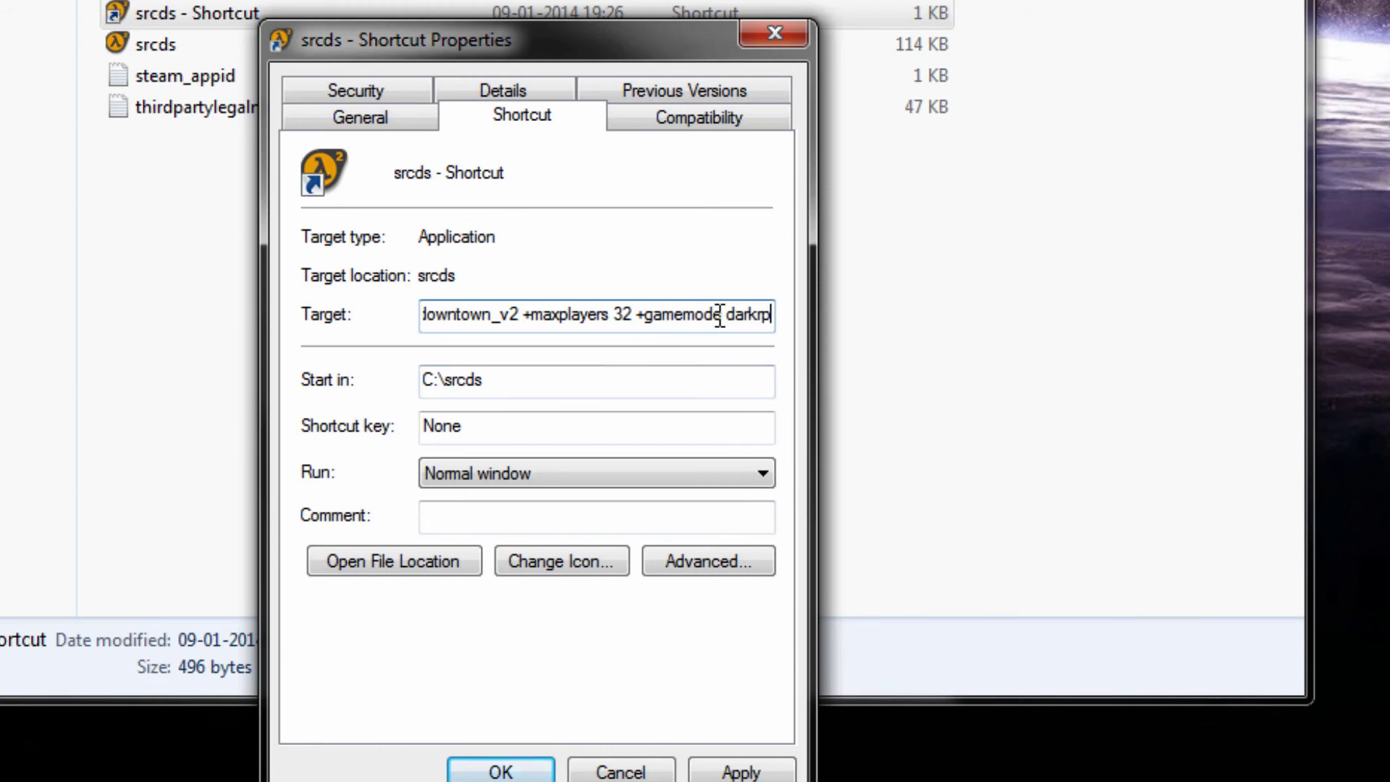
double_click(623, 319)
click(501, 314)
click(742, 772)
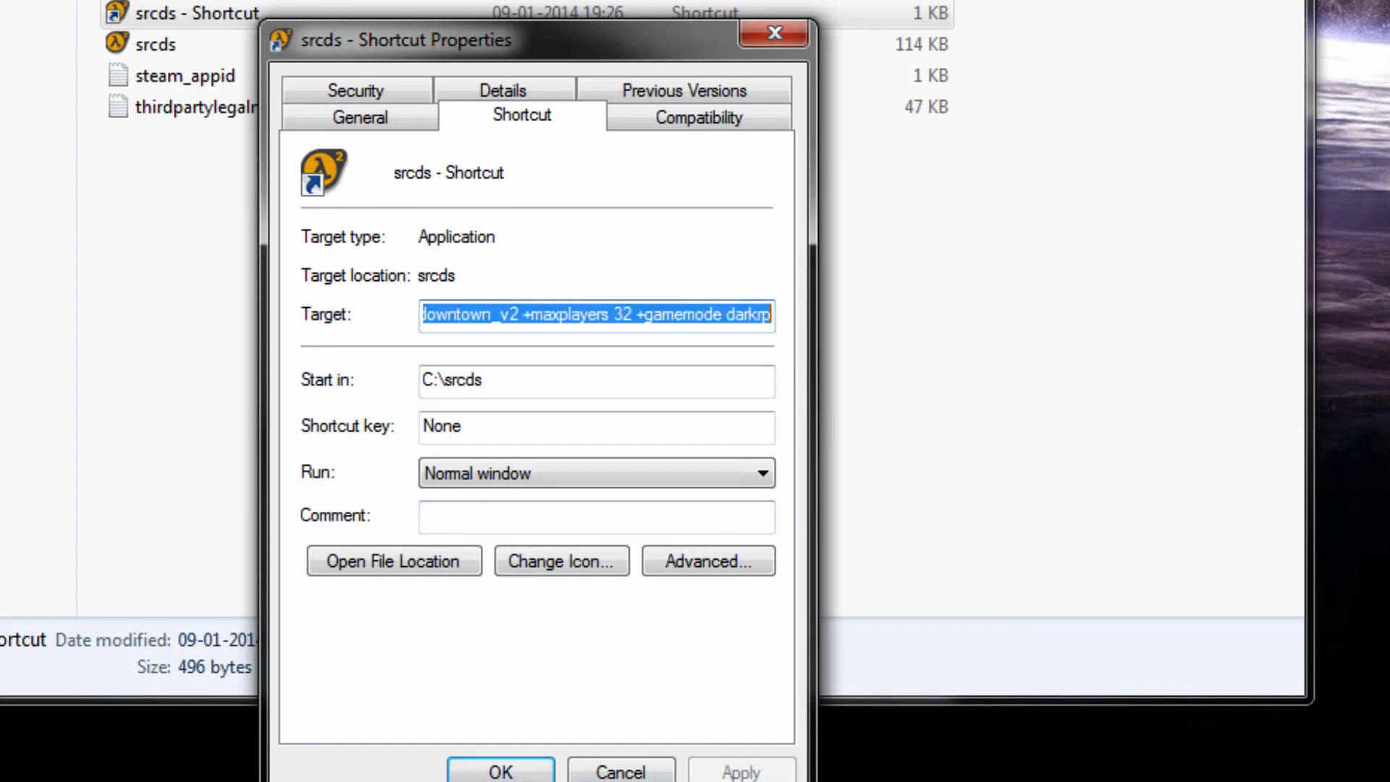
click(500, 772)
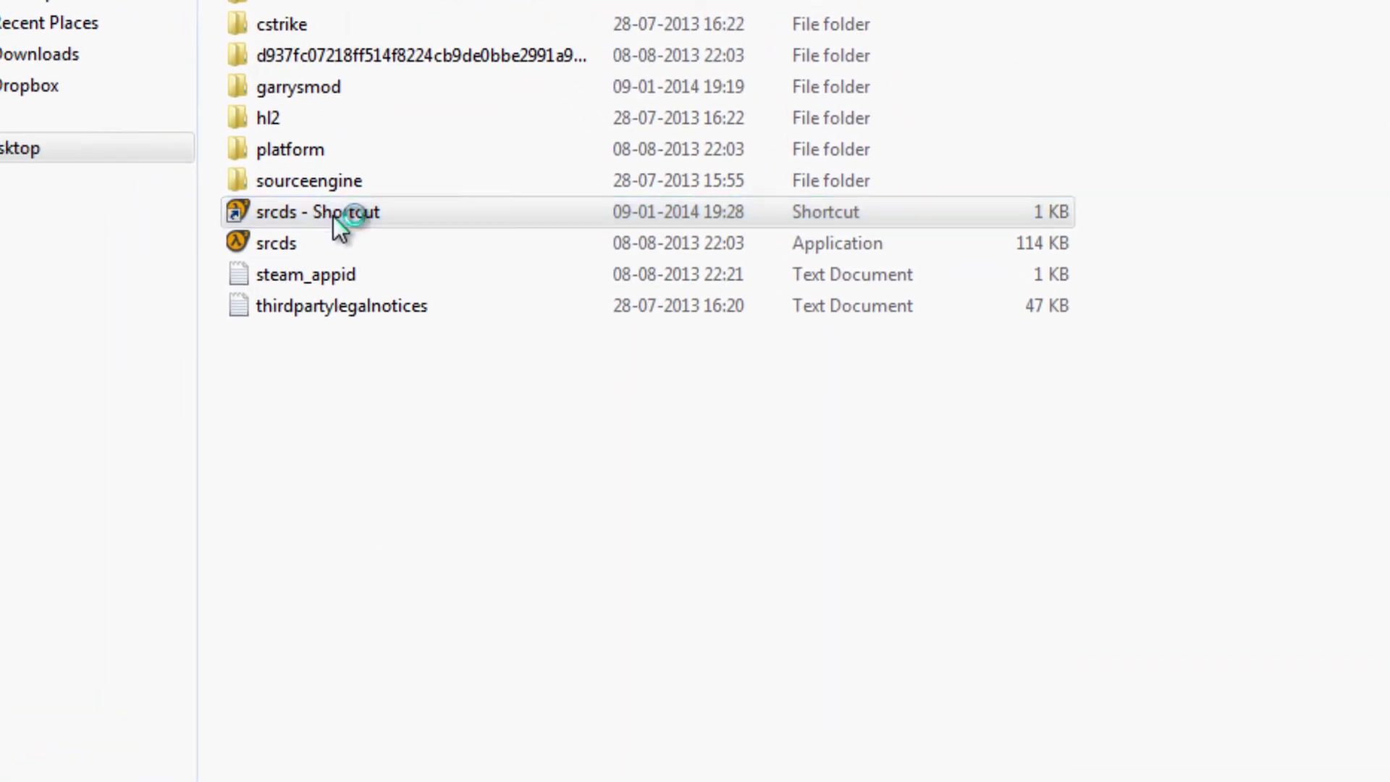
double_click(261, 101)
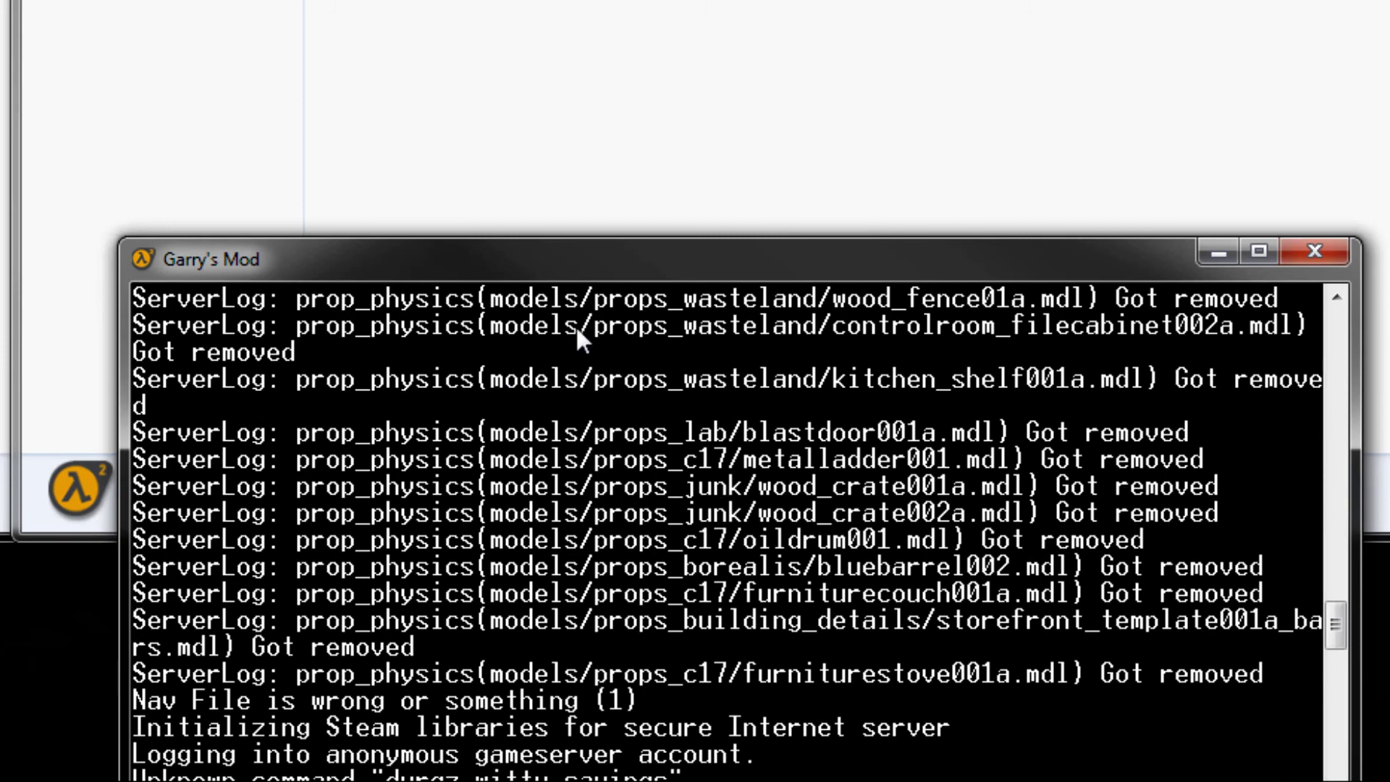
drag(1335, 630, 1369, 349)
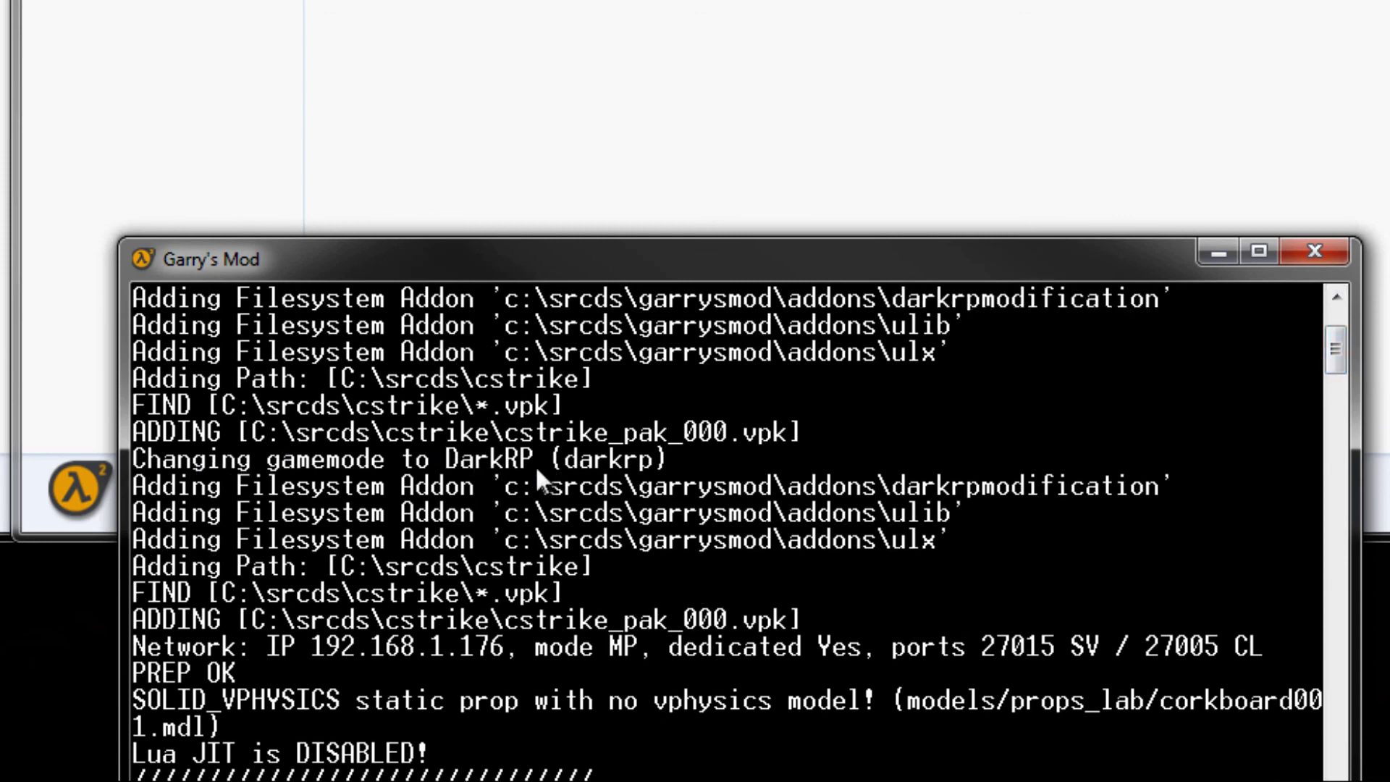
click(1315, 253)
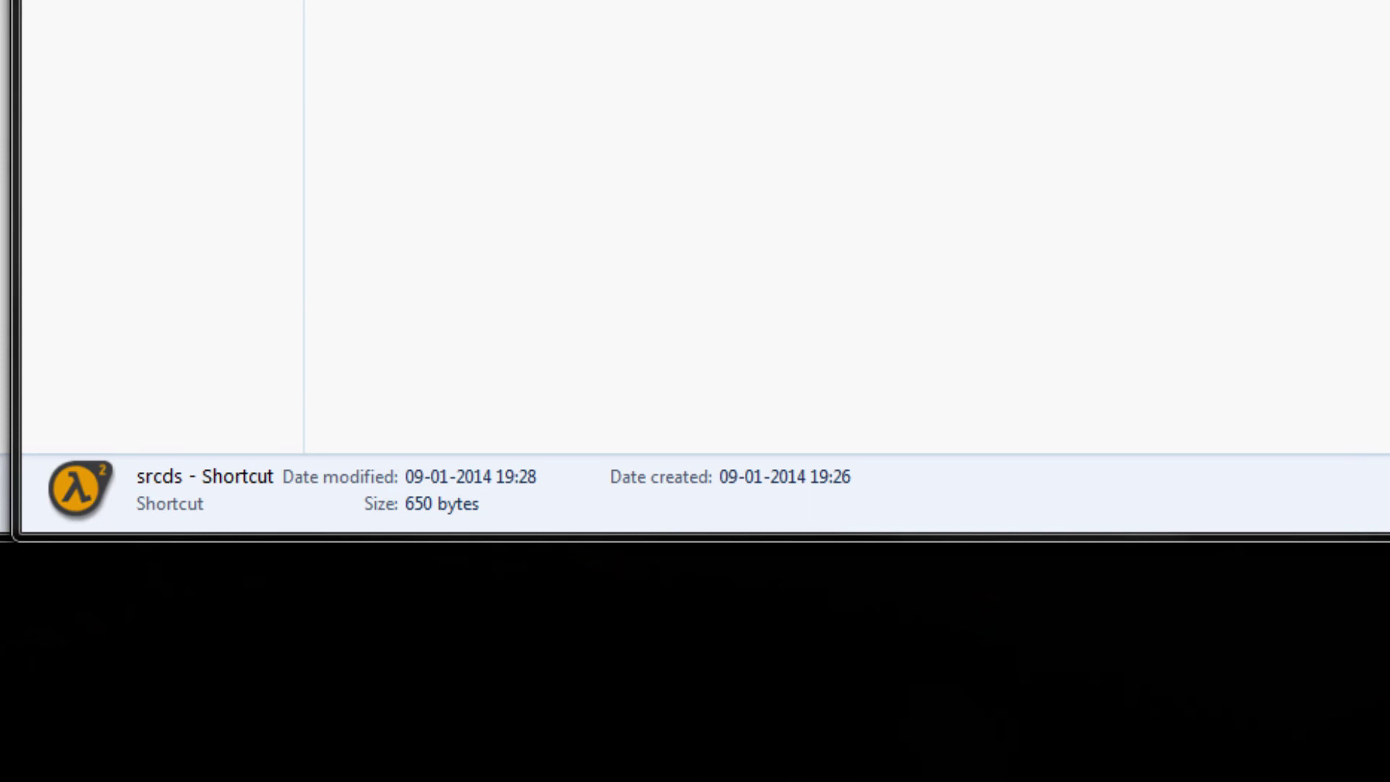